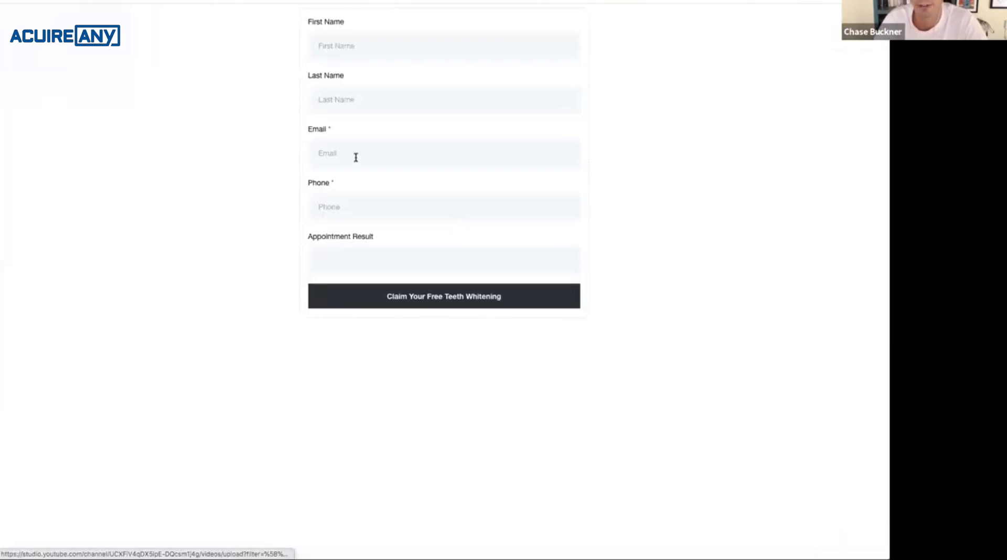
# Show the form's iframe embed code, then go to the automation Triggers list.
pyautogui.hotkey('ctrl', 'shift', 'Tab')
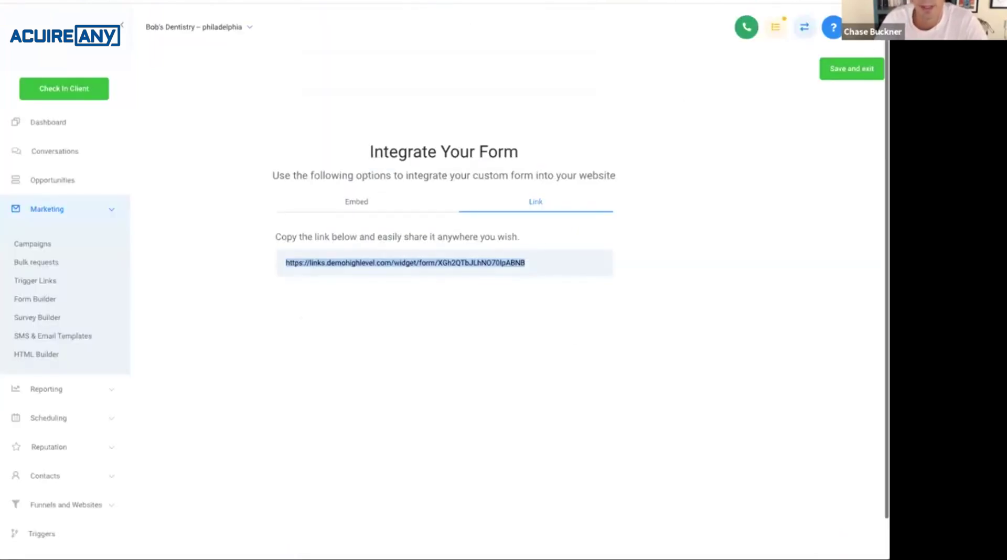
pyautogui.click(373, 204)
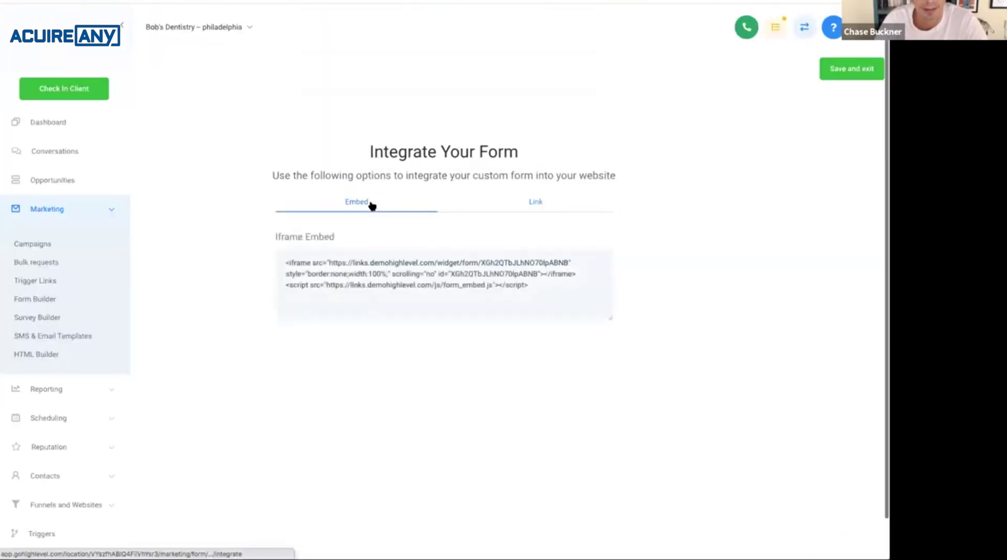
pyautogui.click(41, 534)
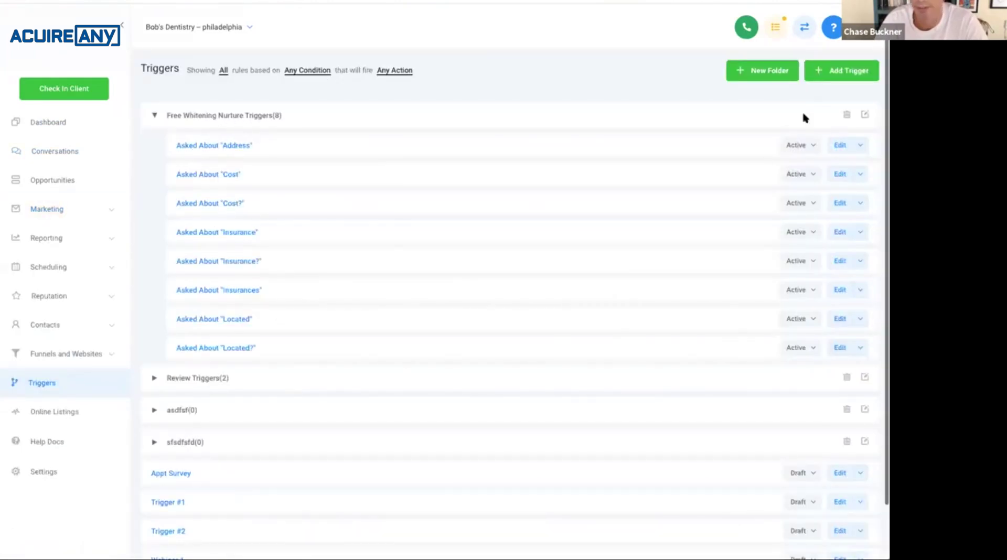
# Create a trigger named New Claim in the Free Whitening Nurture Triggers folder.
pyautogui.click(842, 70)
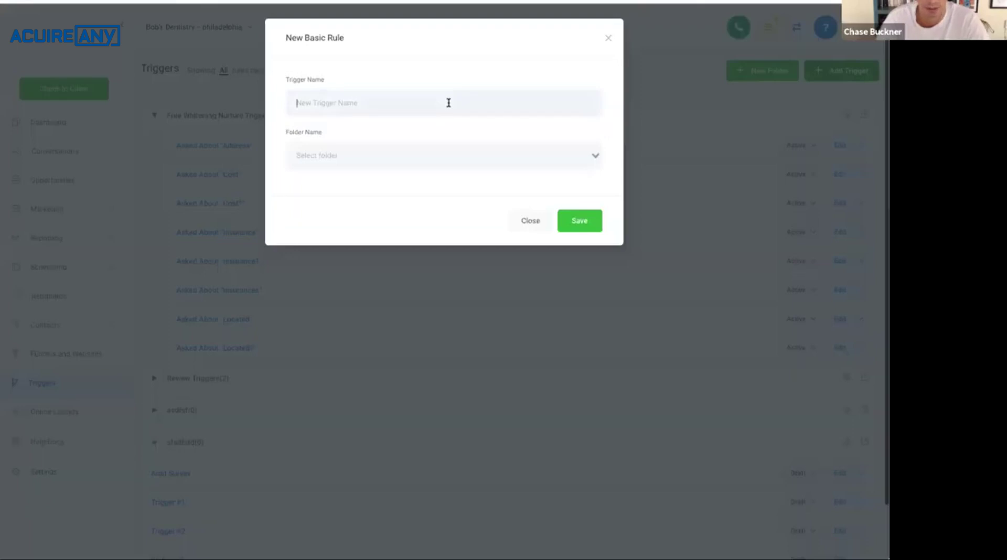
pyautogui.write('New ')
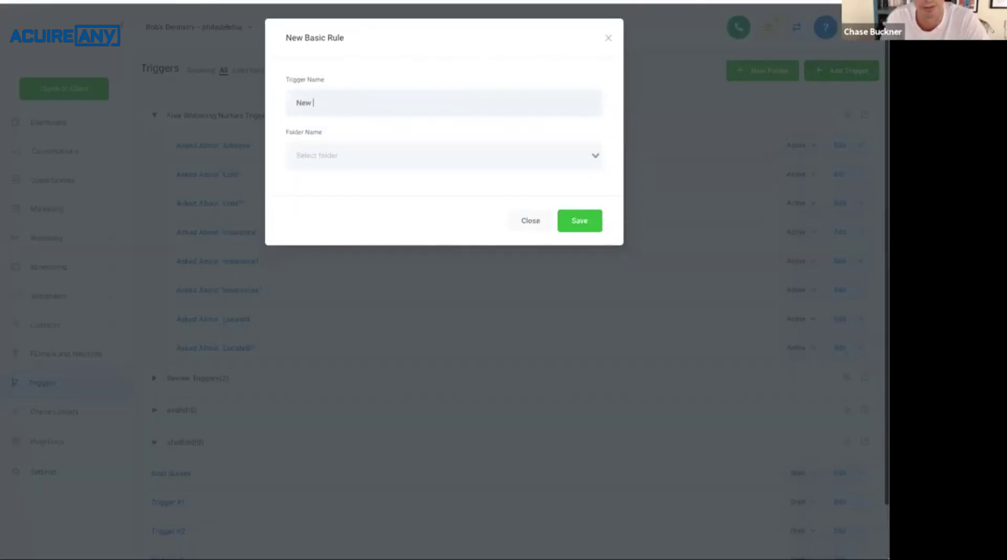
pyautogui.write('Claim')
pyautogui.click(465, 154)
pyautogui.click(461, 179)
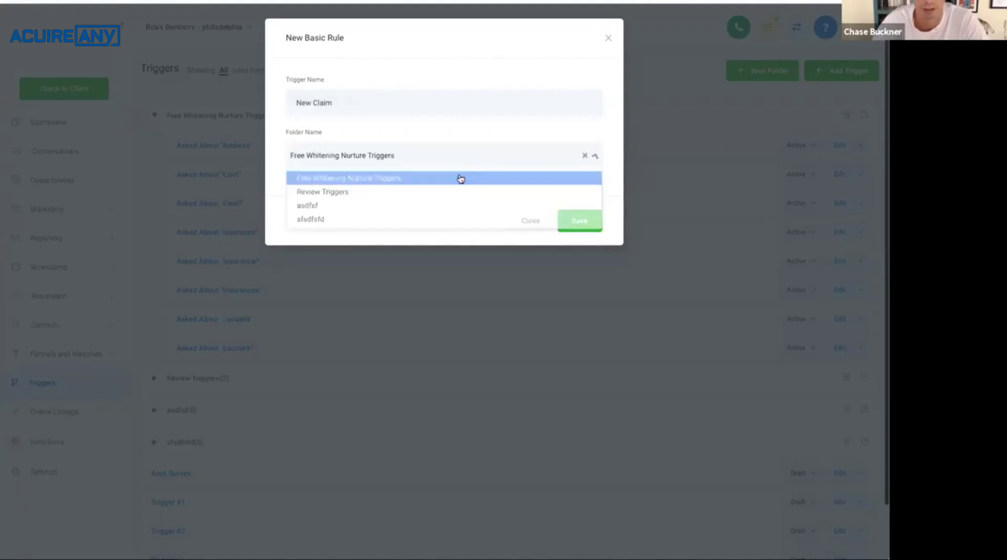
pyautogui.click(571, 219)
# Fire the trigger on Form Submitted, filtered to the Free Teeth Whitening form.
pyautogui.click(385, 205)
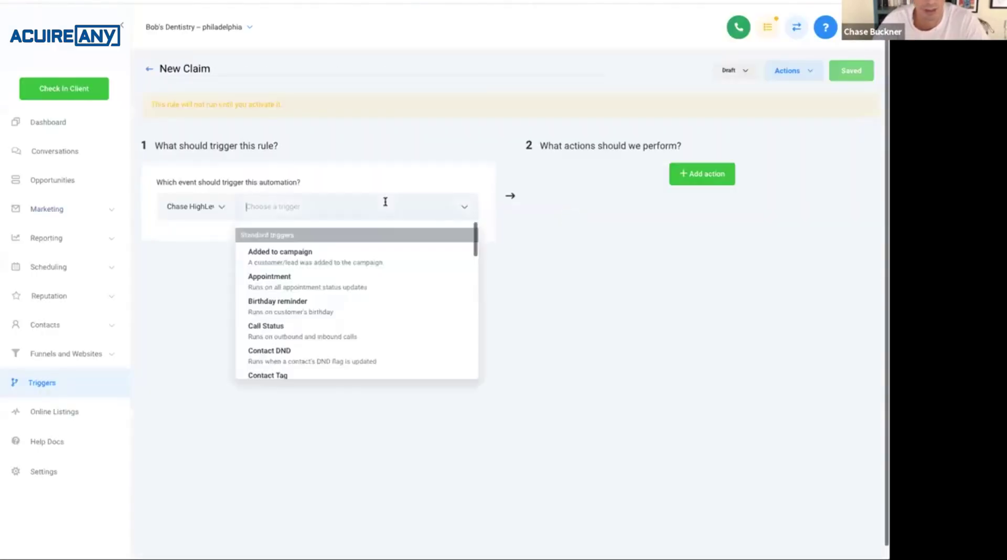
pyautogui.scroll(-3, 341, 288)
pyautogui.scroll(-5, 341, 288)
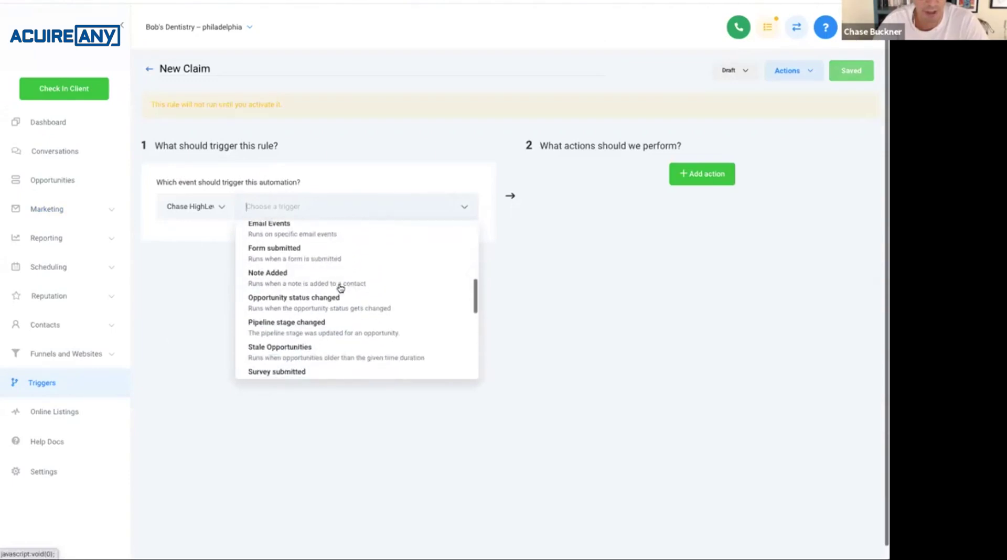
pyautogui.click(274, 254)
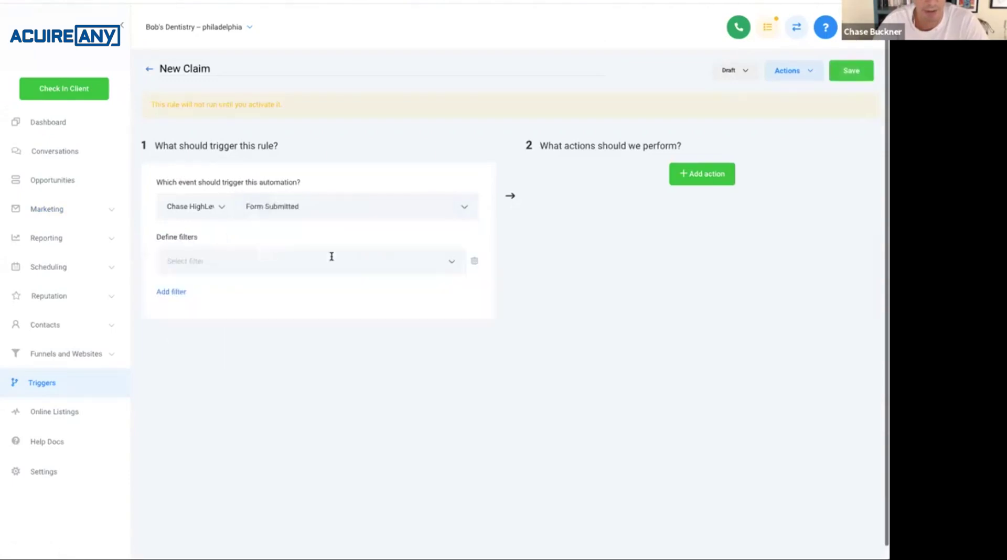
pyautogui.click(331, 256)
pyautogui.click(286, 302)
pyautogui.click(388, 266)
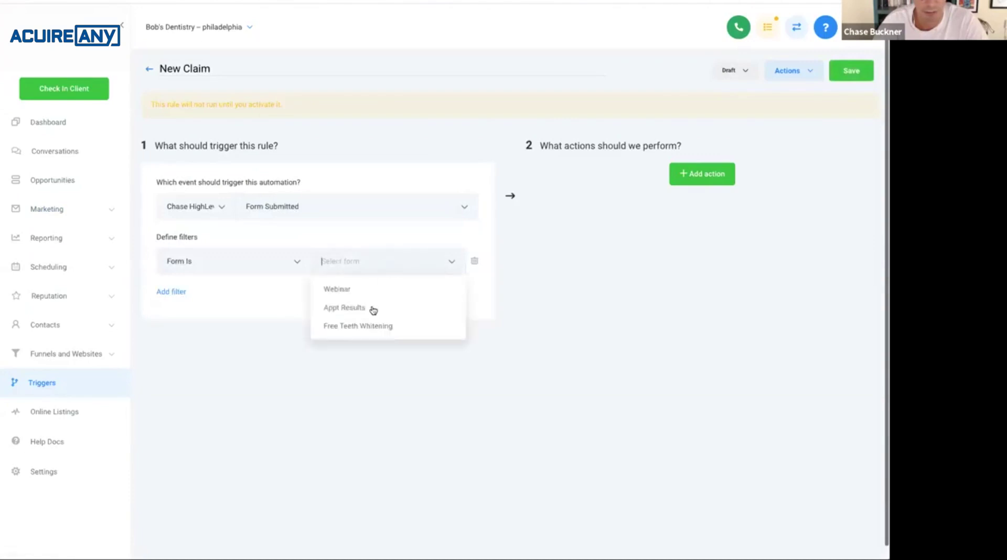
pyautogui.click(336, 326)
# Add an Add To Campaign action targeting Free Whitening - Claim Nurture.
pyautogui.click(708, 190)
pyautogui.click(686, 206)
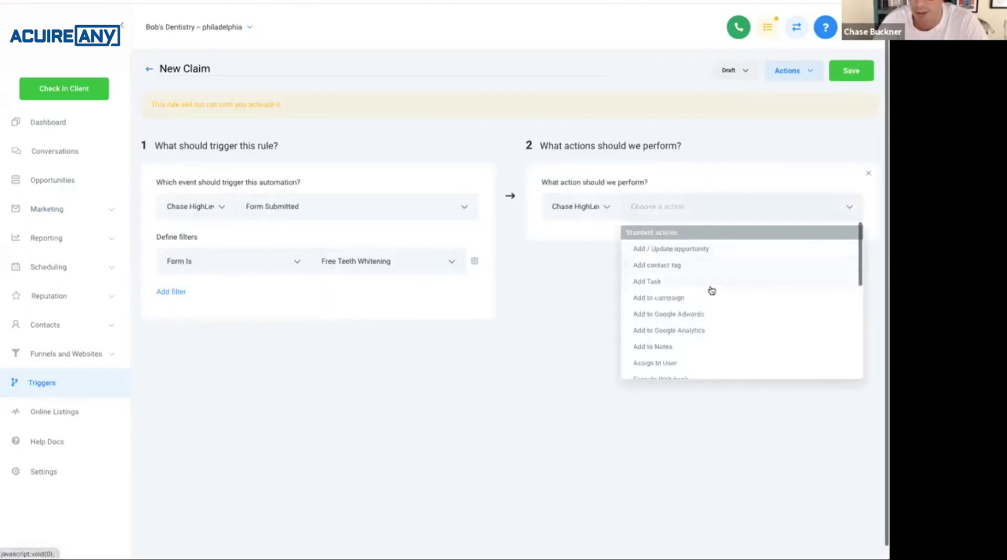
pyautogui.click(703, 298)
pyautogui.click(671, 243)
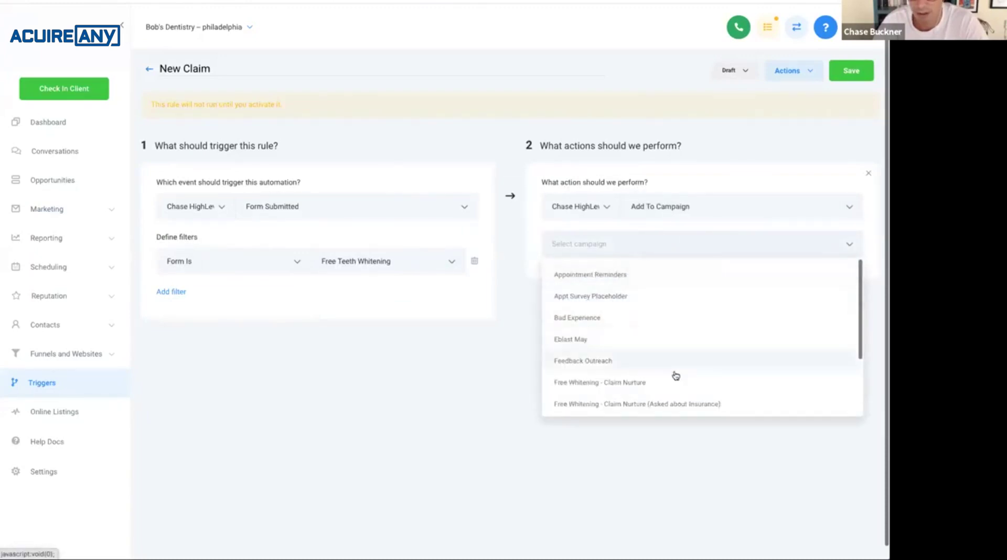
pyautogui.scroll(-1, 676, 376)
pyautogui.click(689, 353)
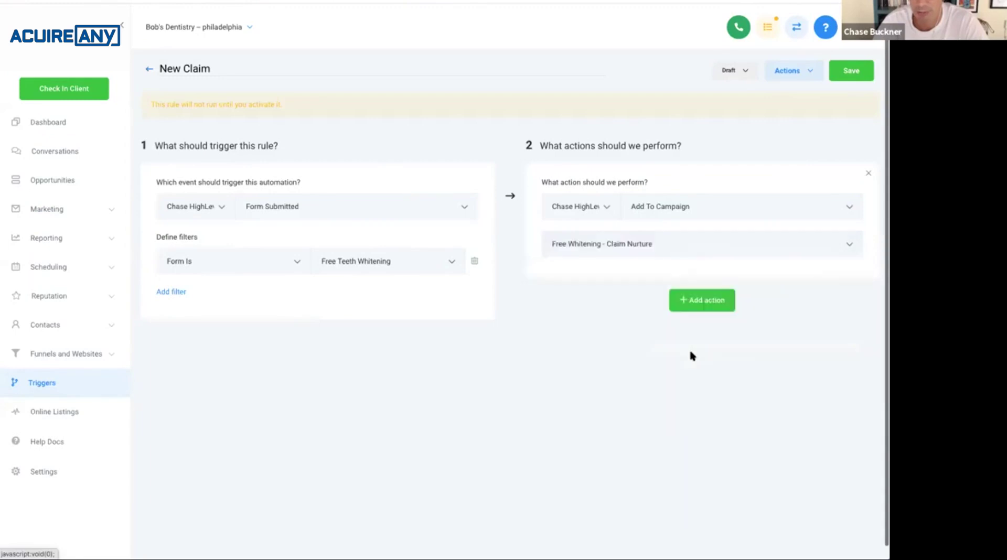
# Save the New Claim trigger, set it to Active, and go to the Campaigns list.
pyautogui.click(851, 71)
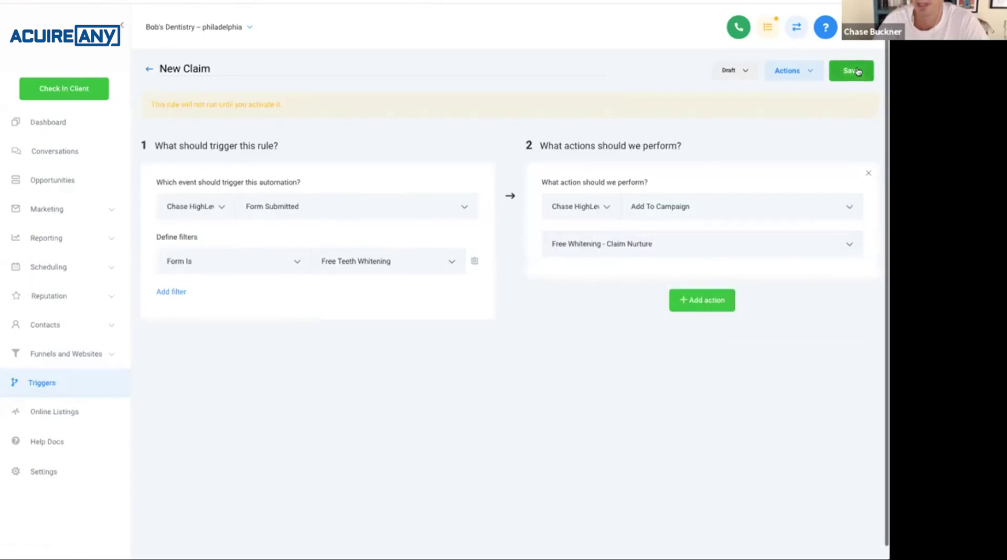
pyautogui.click(728, 70)
pyautogui.click(741, 94)
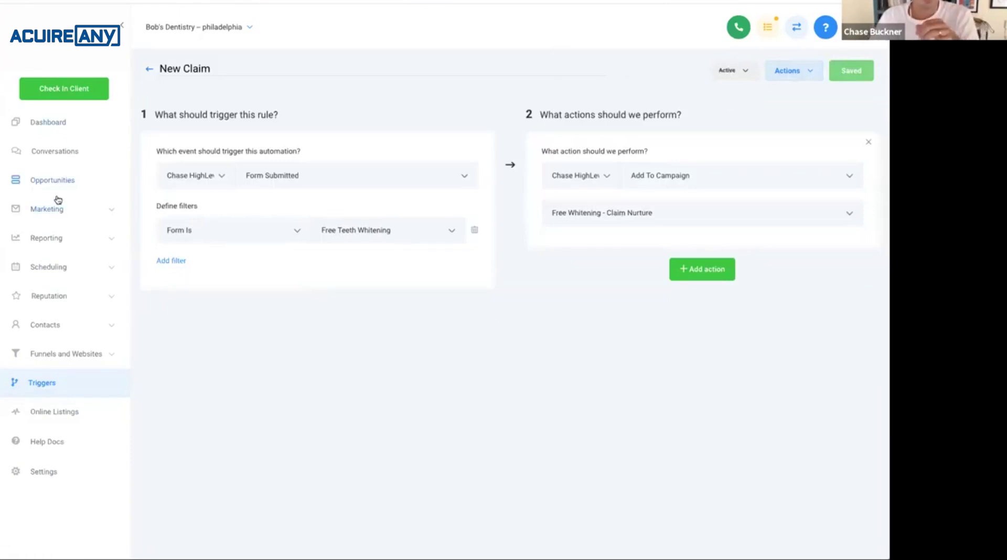
pyautogui.click(49, 209)
pyautogui.click(40, 246)
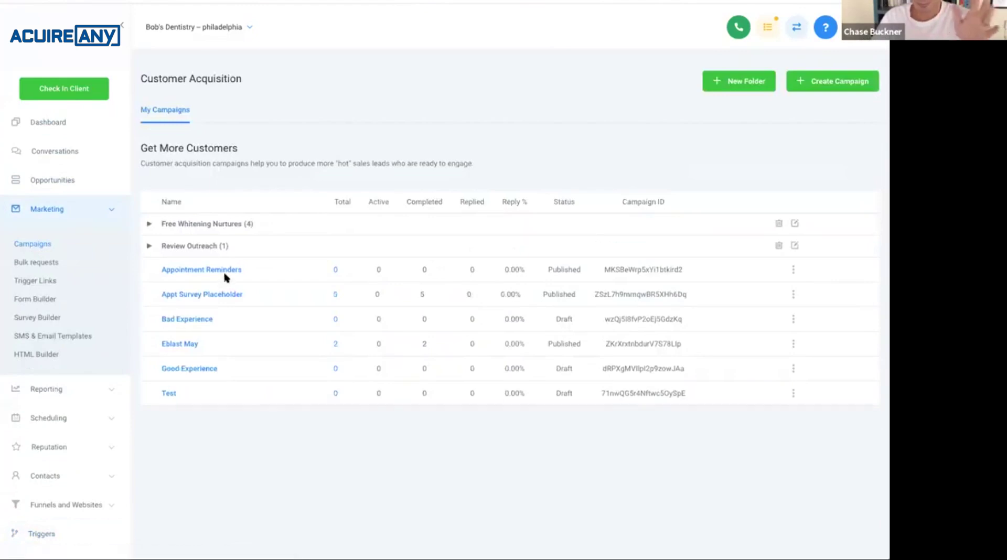
# Open SMS 1 of Free Whitening - Claim Nurture from the Free Whitening Nurtures folder and select its opening words.
pyautogui.click(214, 226)
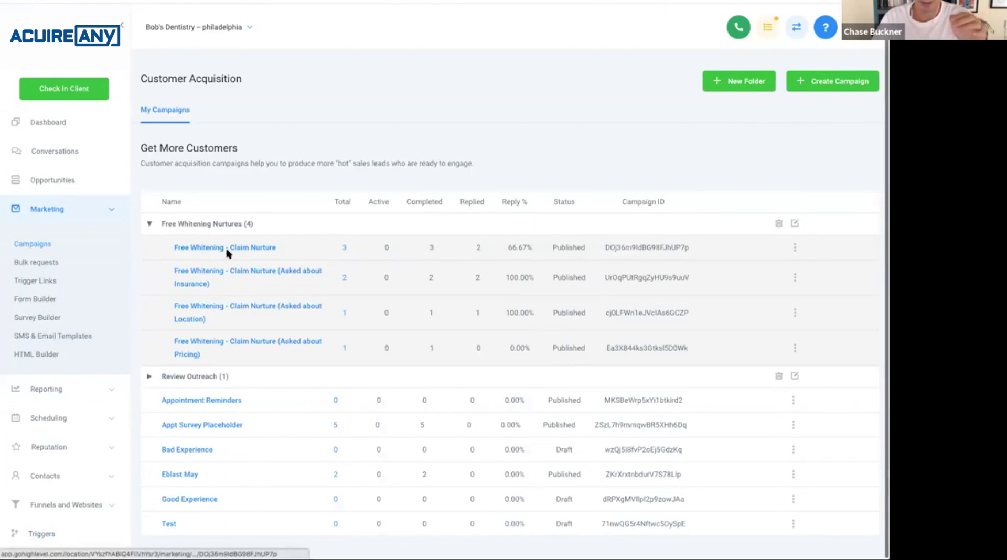
pyautogui.click(228, 251)
pyautogui.click(224, 327)
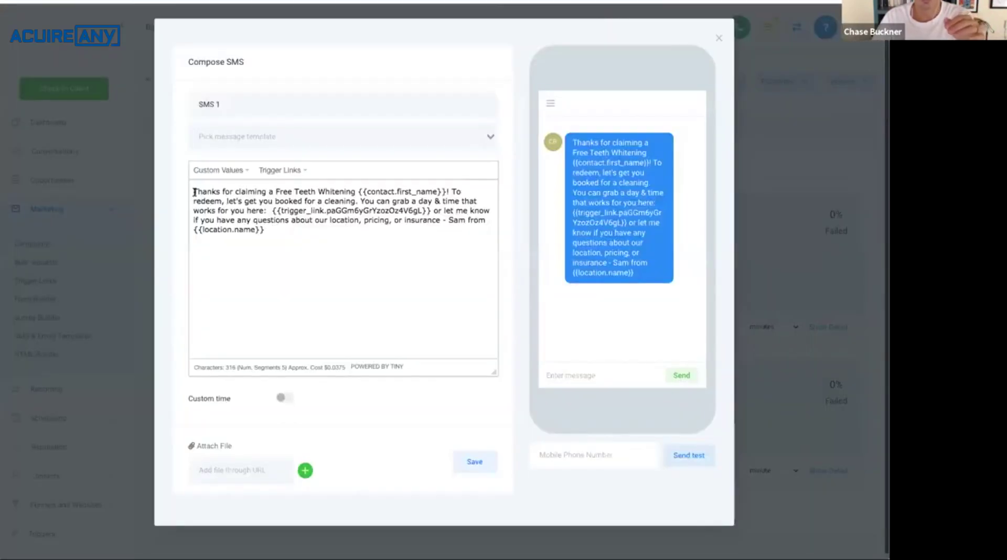
pyautogui.moveTo(194, 192); pyautogui.dragTo(358, 190)
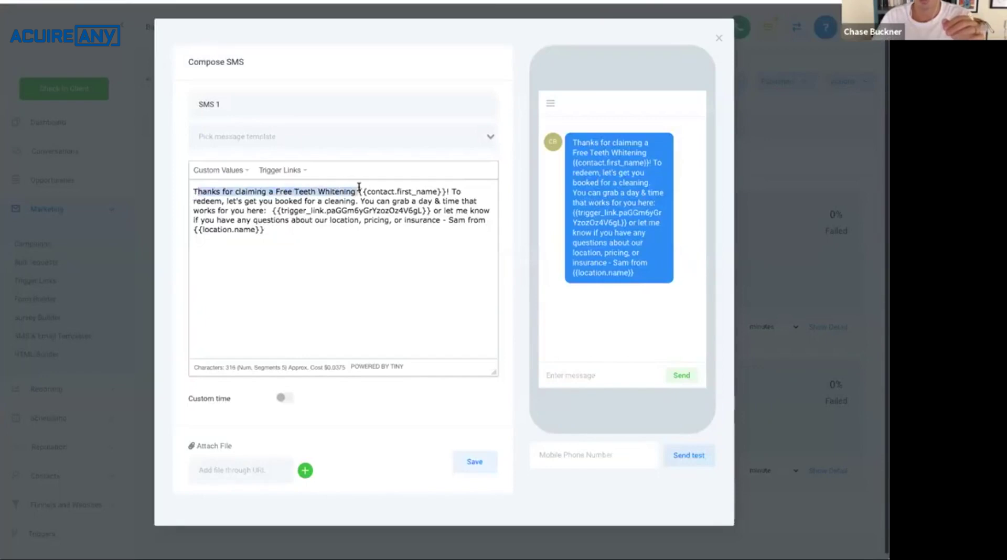
# Highlight SMS 1's booking link and location/pricing/insurance text, close the editor, and select the form's First Name field.
pyautogui.click(221, 202)
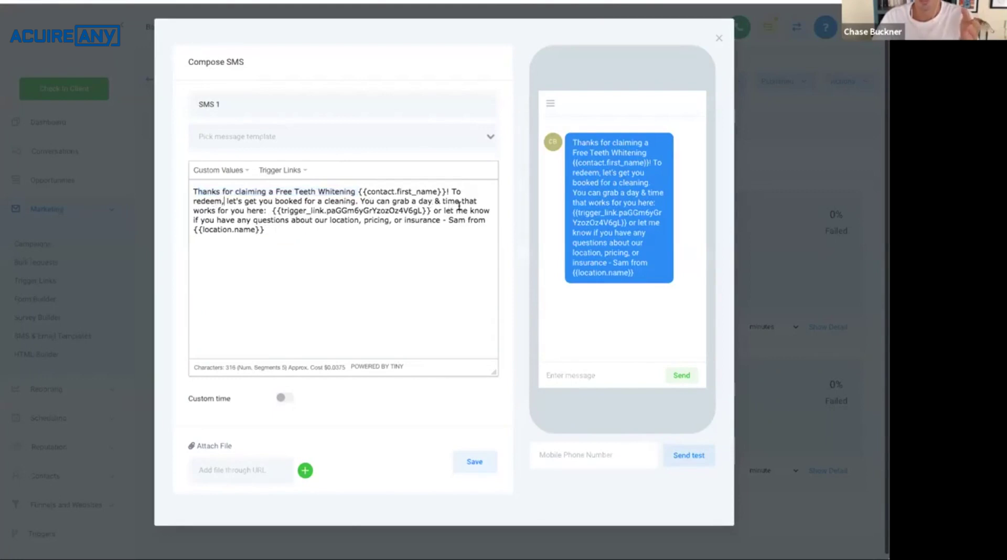
pyautogui.moveTo(270, 211); pyautogui.dragTo(432, 210)
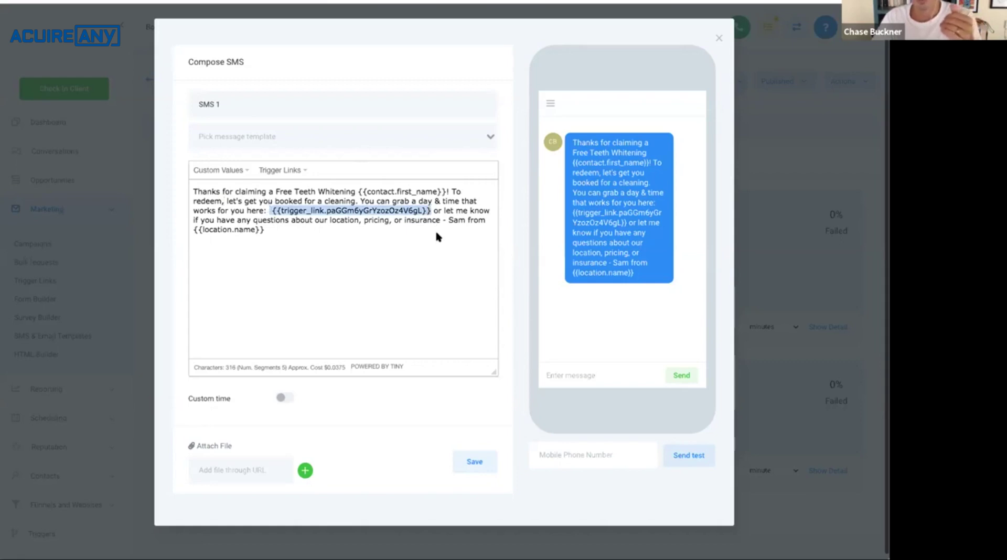
pyautogui.moveTo(329, 223); pyautogui.dragTo(437, 220)
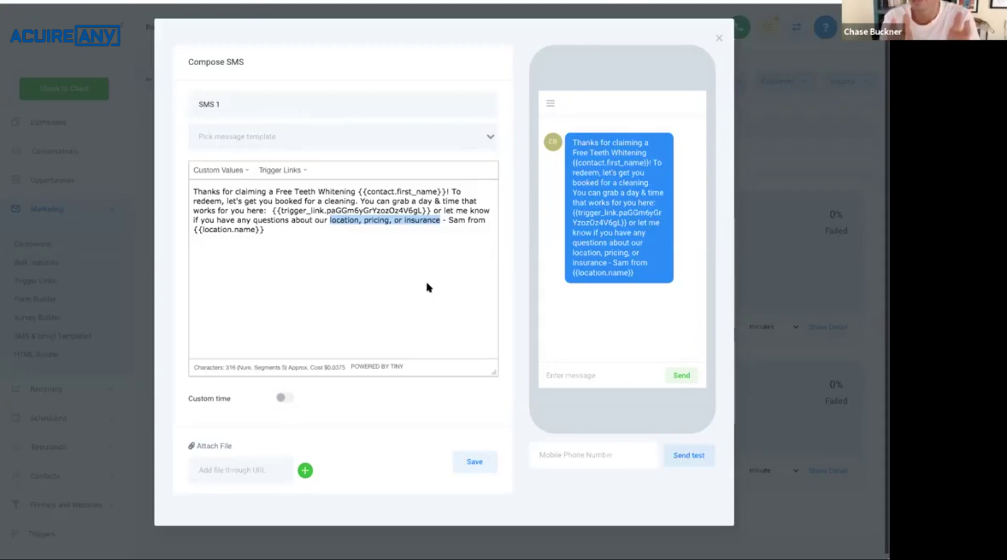
pyautogui.click(720, 38)
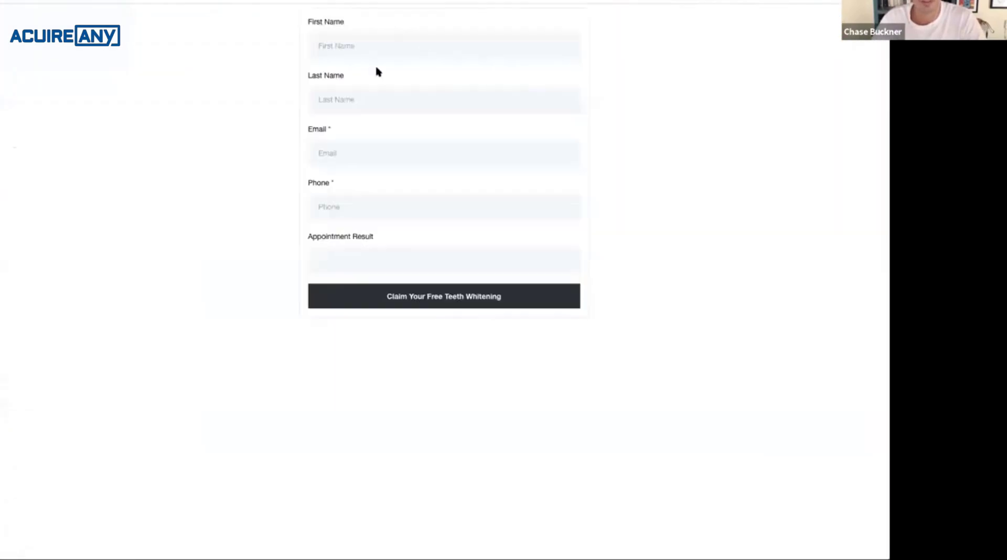
pyautogui.click(416, 43)
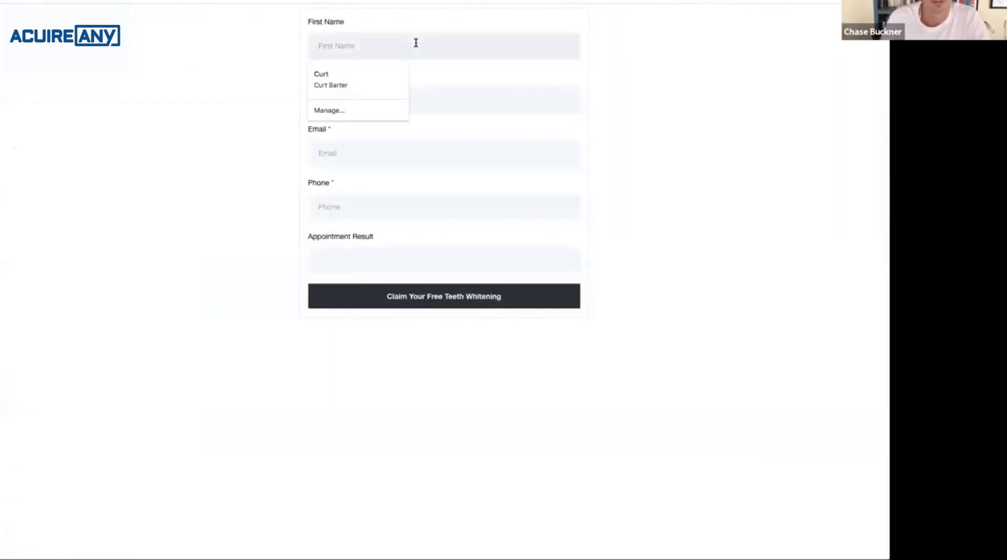
# Enter a test contact's first name, last name, email and phone, submit the claim form, and close the preview.
pyautogui.press('Tab')
pyautogui.press('Tab')
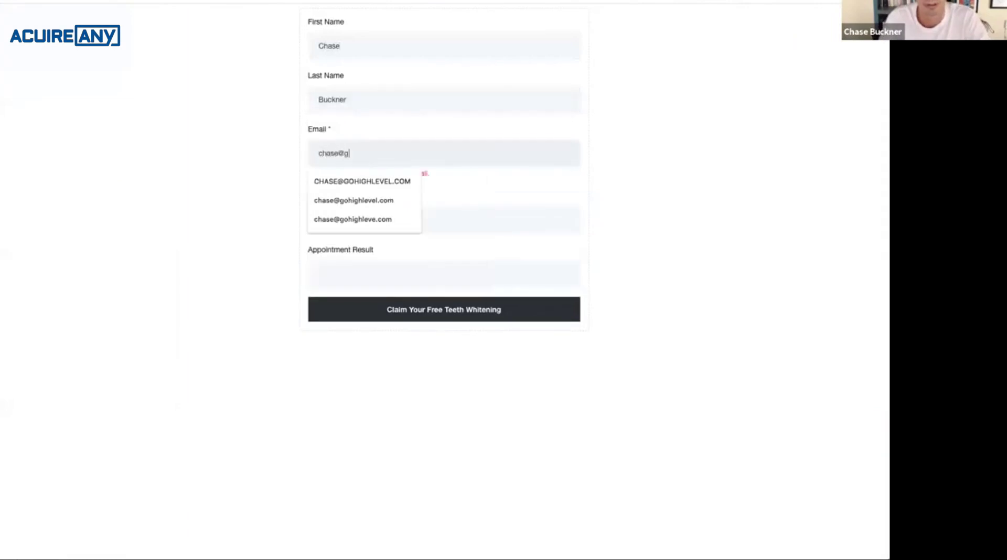
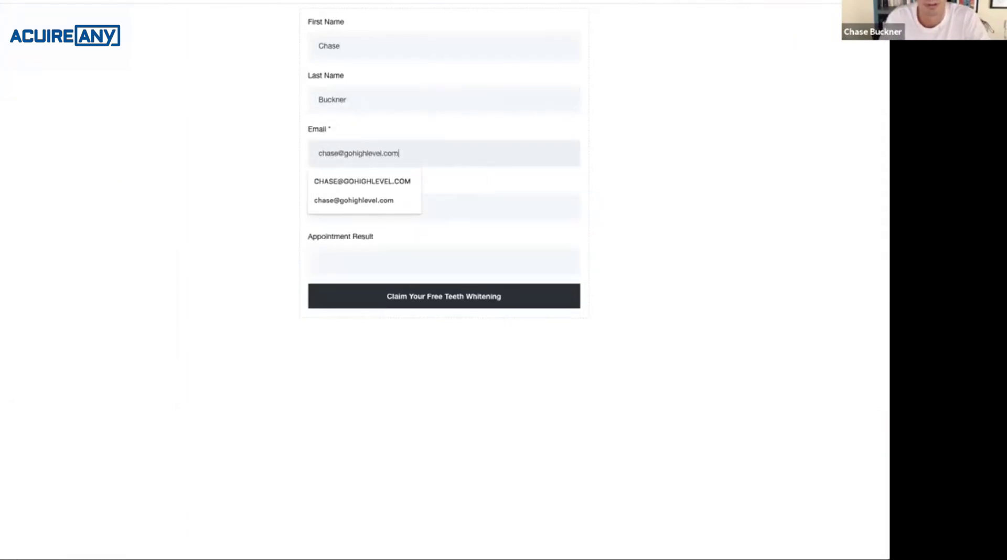
pyautogui.press('Tab')
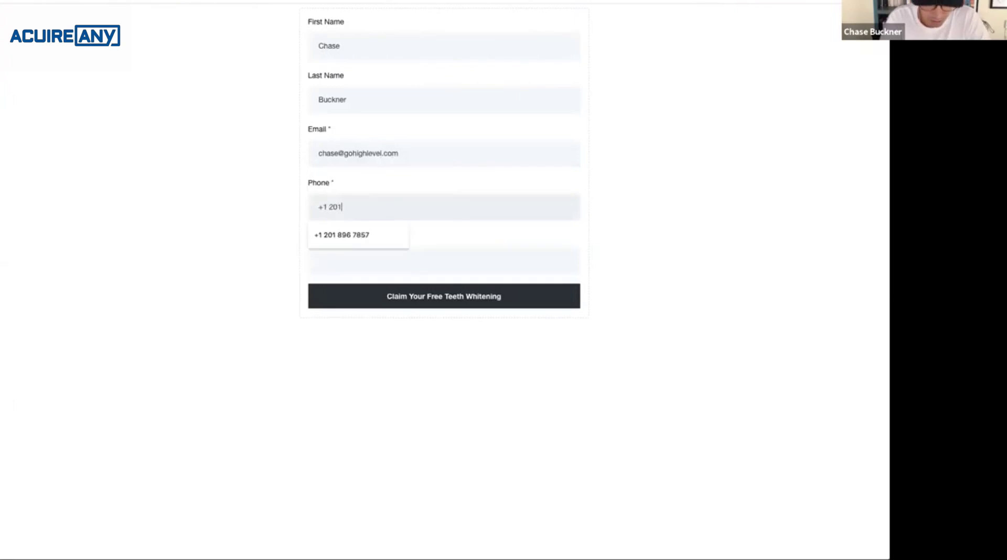
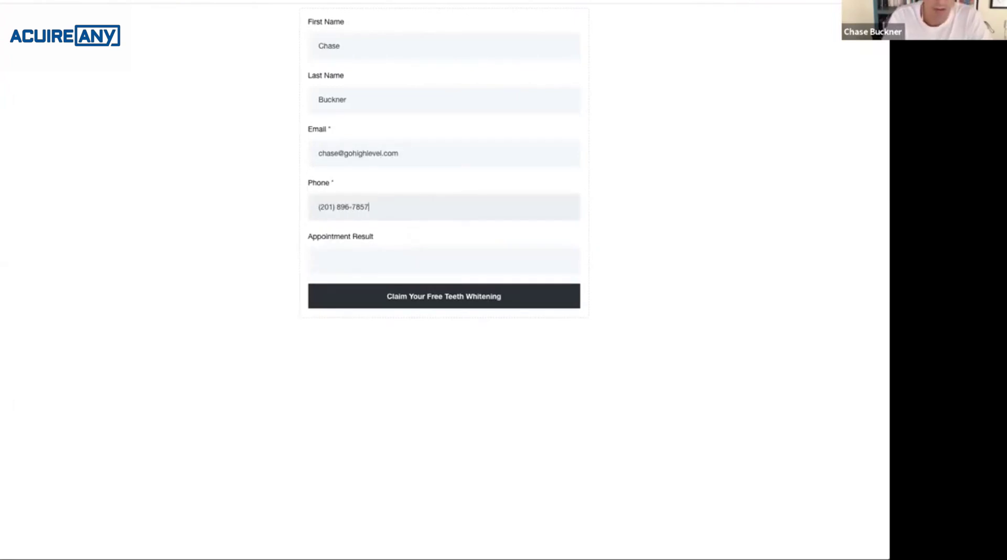
pyautogui.press('Tab')
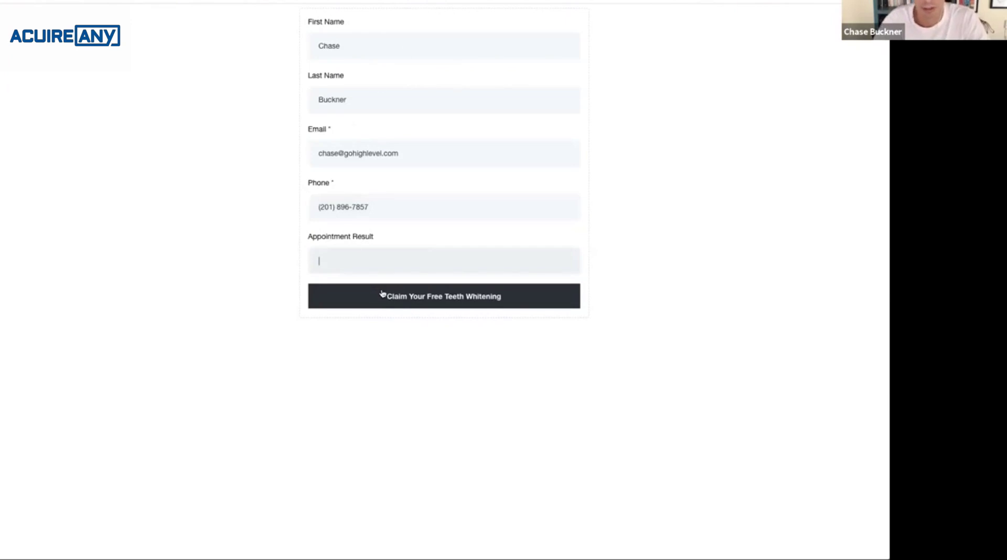
pyautogui.click(402, 298)
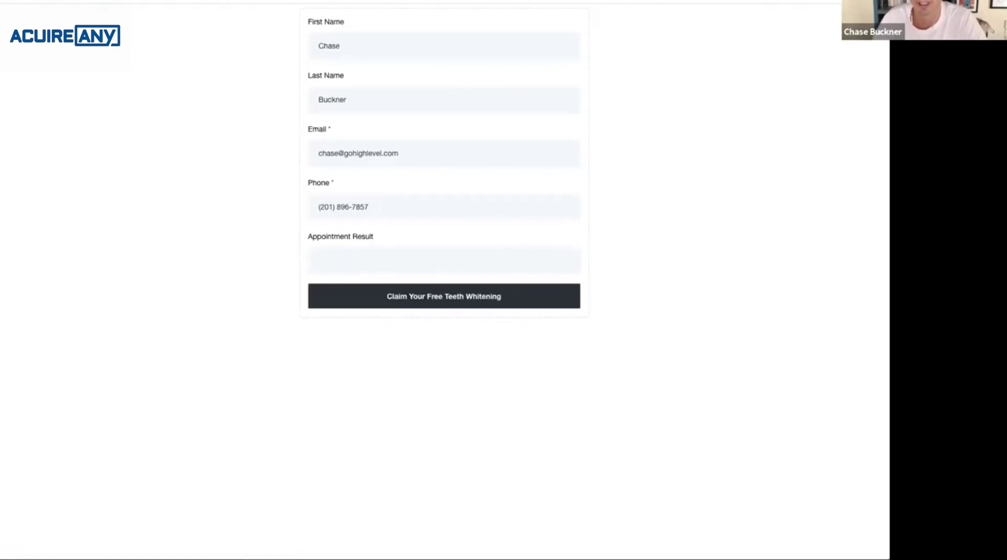
pyautogui.hotkey('ctrl', 'w')
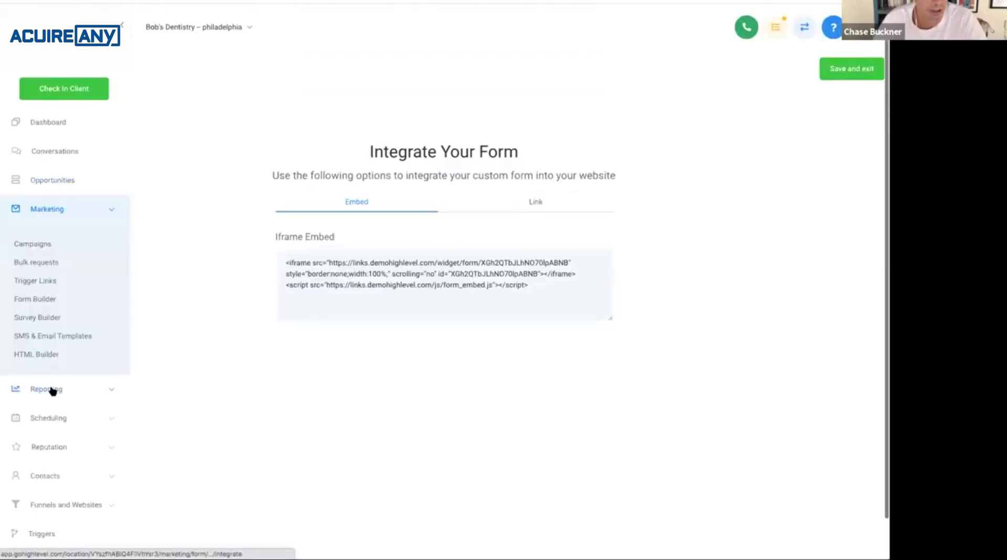
# Open the newly submitted contact from the Contacts list and scroll to its active campaigns and conversation.
pyautogui.click(45, 479)
pyautogui.click(47, 510)
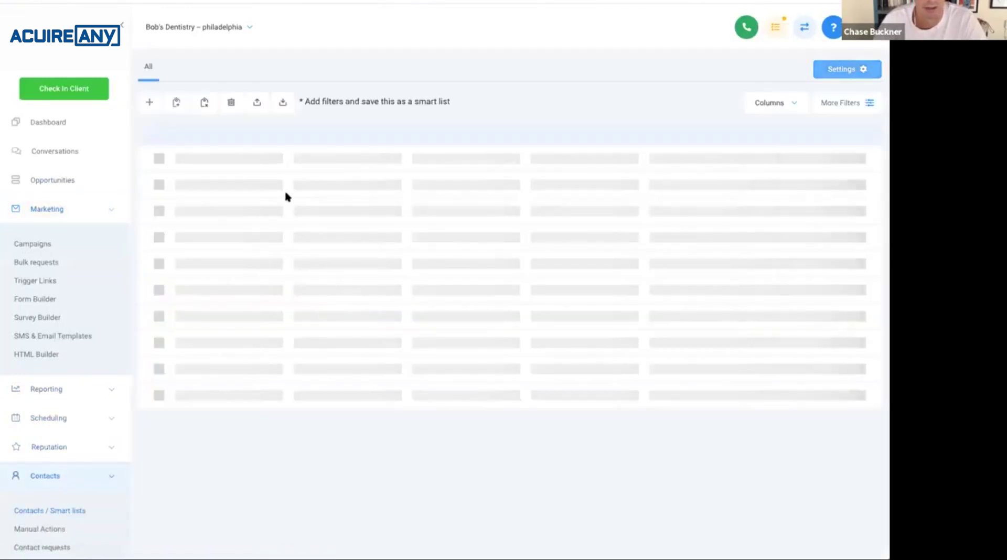
pyautogui.click(277, 176)
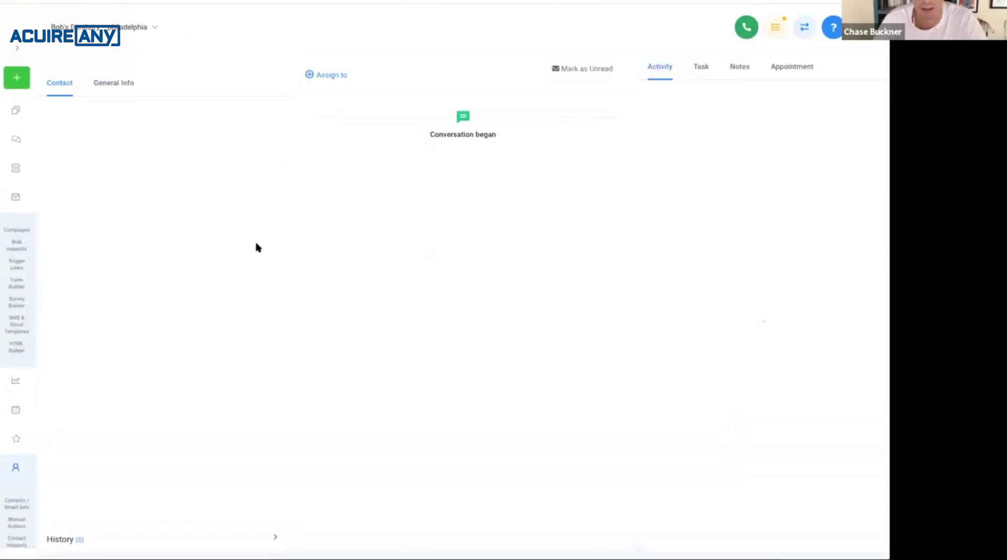
pyautogui.scroll(-5, 236, 342)
pyautogui.scroll(-2, 235, 342)
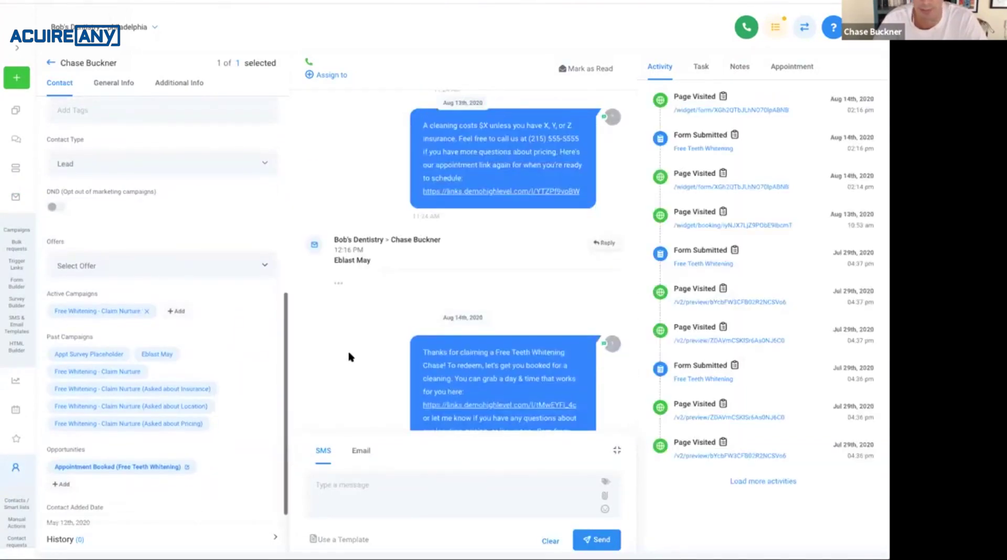
pyautogui.scroll(-2, 349, 357)
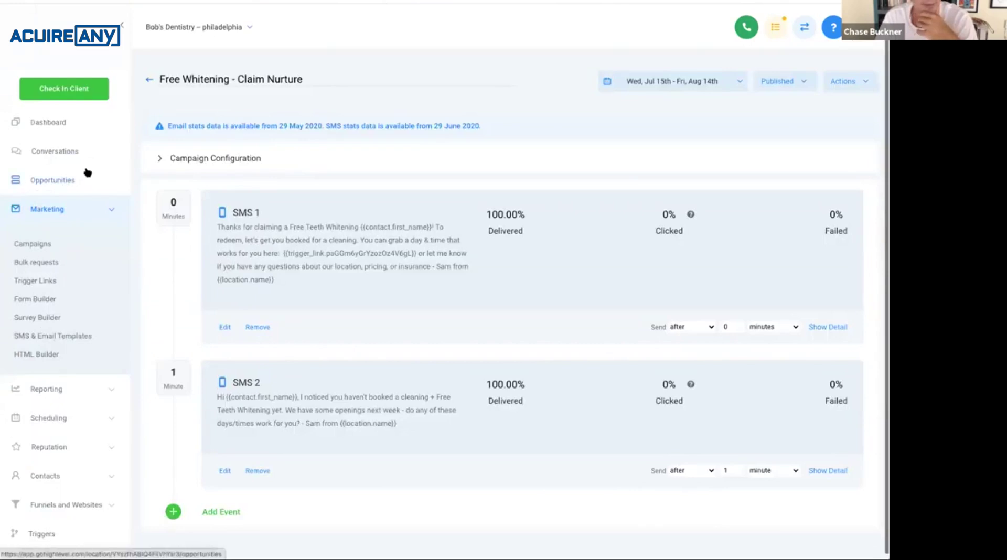
# Open the Campaigns list, then switch back to the test contact's record.
pyautogui.click(33, 244)
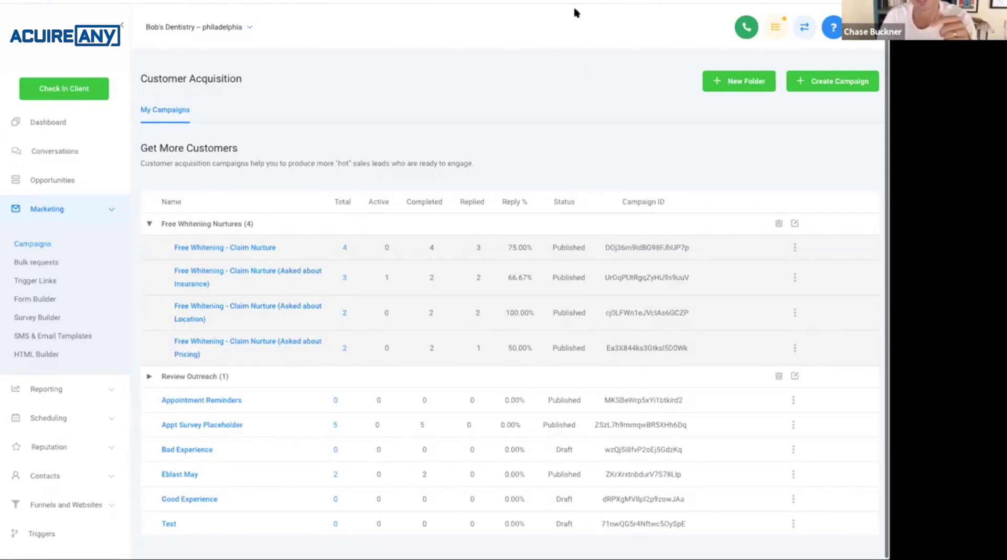
pyautogui.click(551, 1)
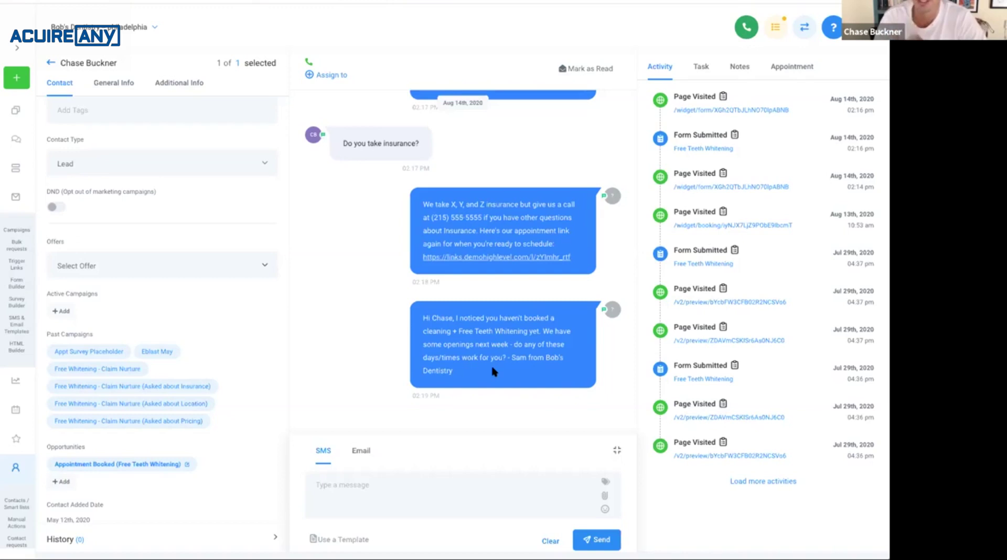
# Highlight the question about available days and times in the contact's conversation.
pyautogui.moveTo(514, 345); pyautogui.dragTo(503, 361)
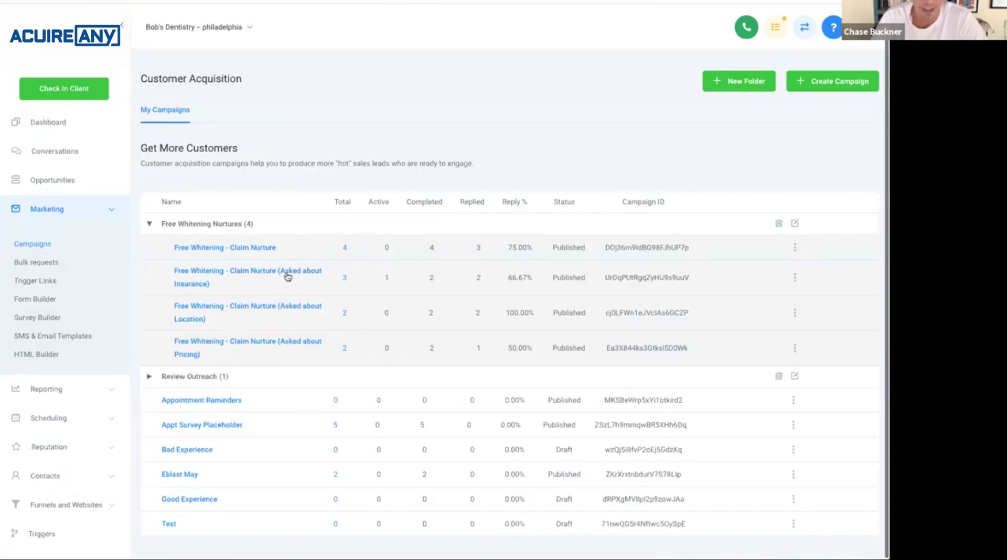
# Open the Asked about Insurance nurture campaign, highlight 'Insurance' in its title, then return to the campaign list.
pyautogui.click(287, 274)
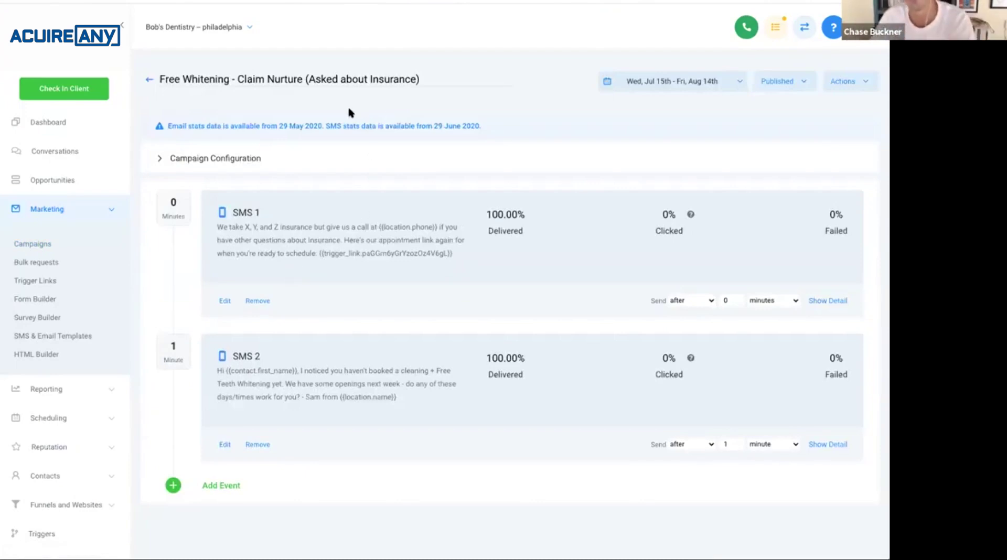
pyautogui.doubleClick(384, 79)
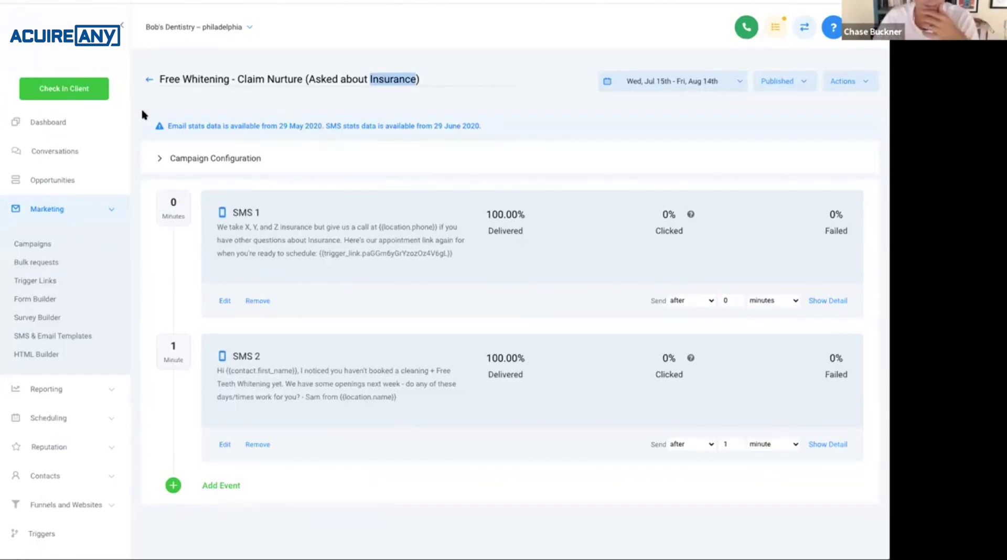
pyautogui.click(149, 82)
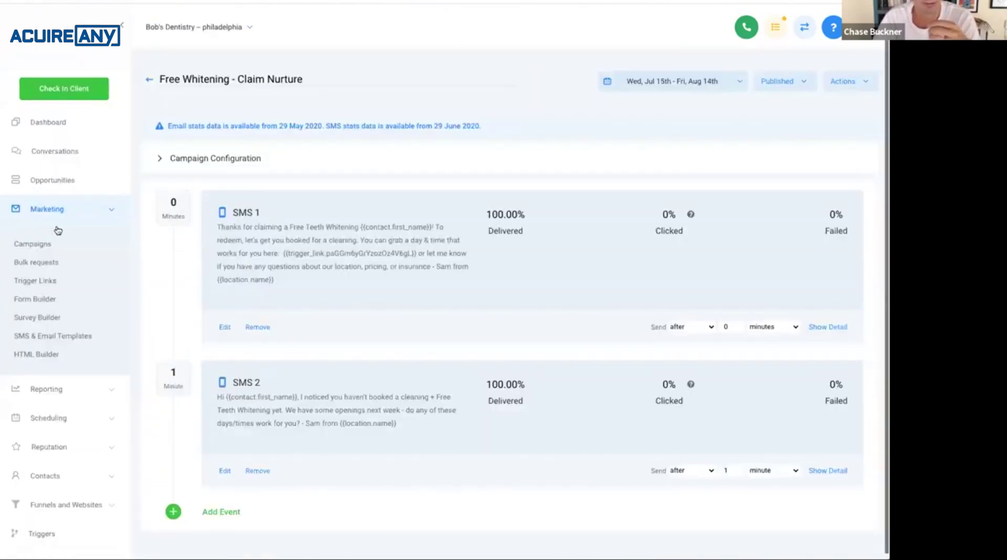
pyautogui.click(70, 215)
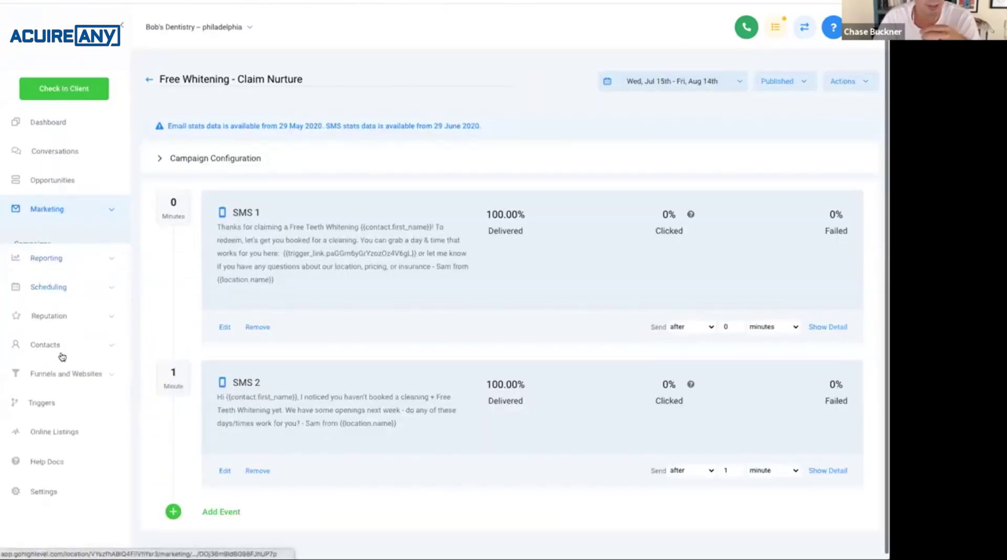
# Expand the Free Whitening Nurture Triggers folder and open the Asked About "Insurance?" trigger.
pyautogui.click(40, 386)
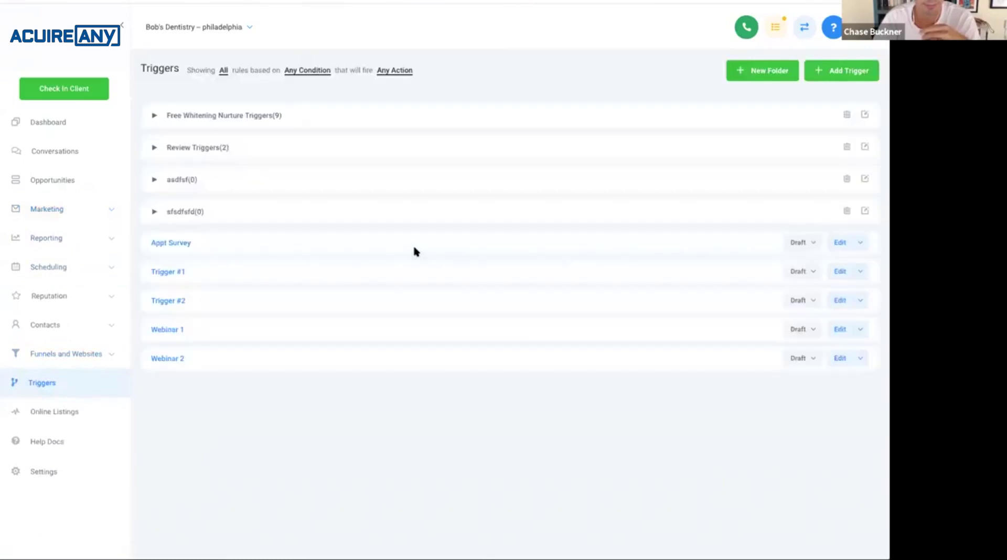
pyautogui.click(216, 120)
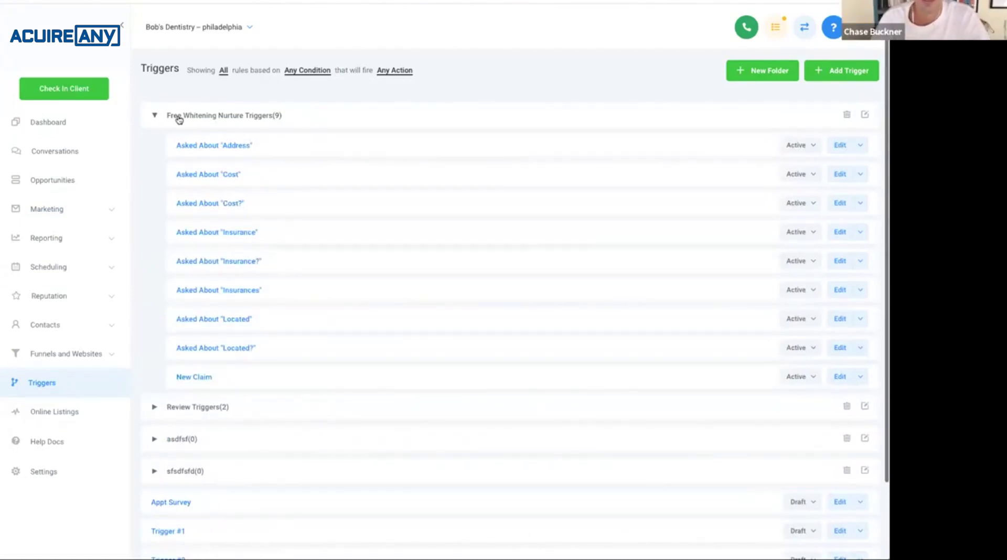
pyautogui.click(212, 119)
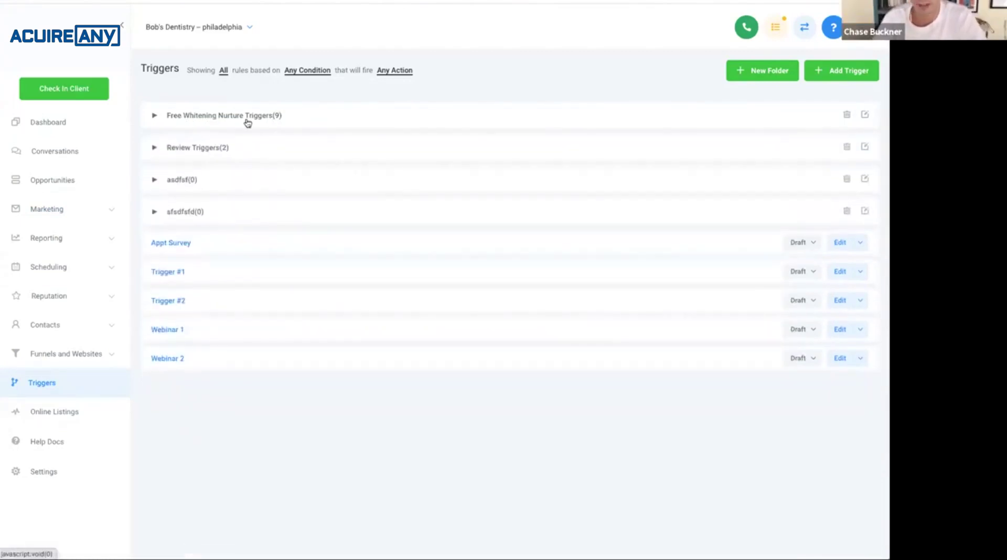
pyautogui.click(241, 124)
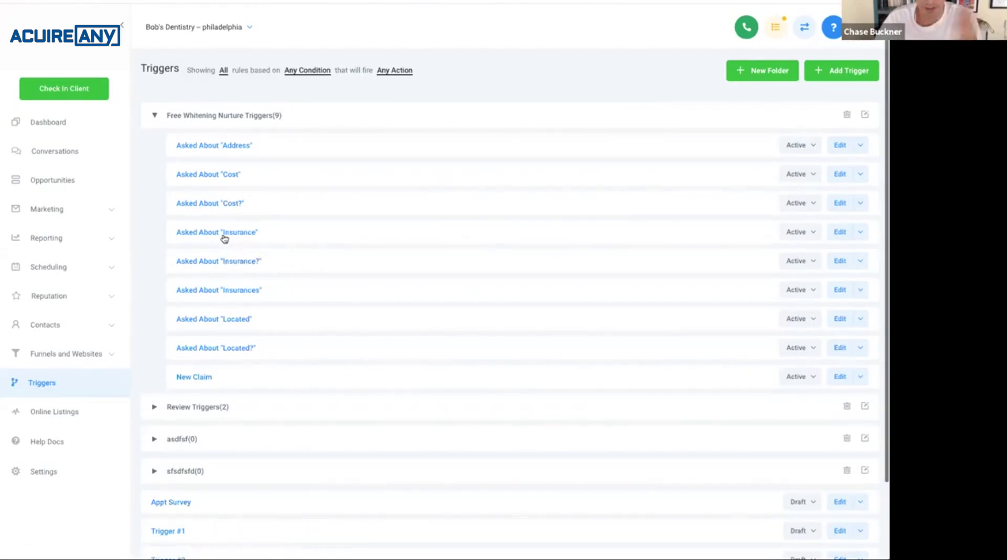
pyautogui.click(231, 262)
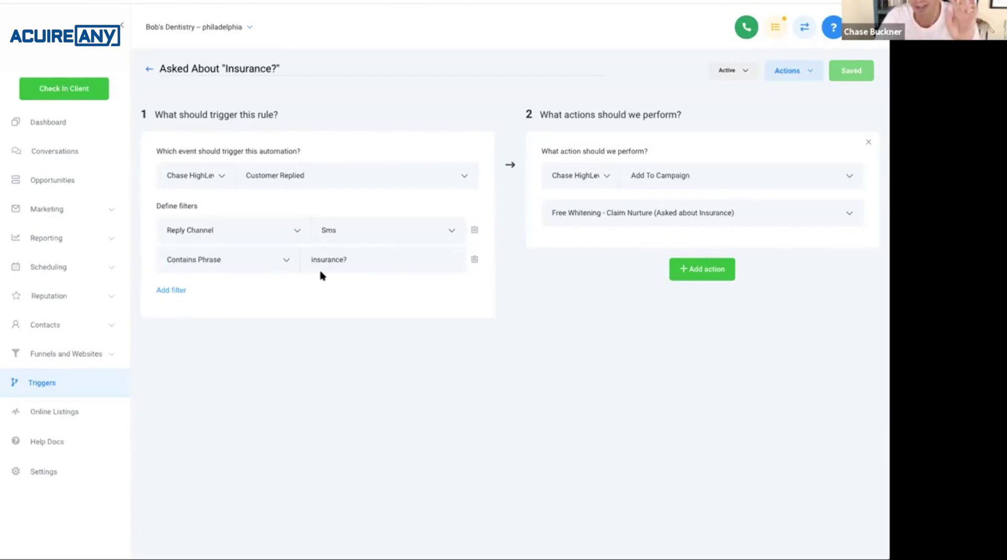
# Point out the Sms and insurance? filter values, then return to the Triggers list.
pyautogui.doubleClick(327, 231)
pyautogui.click(313, 259)
pyautogui.moveTo(311, 260)
pyautogui.mouseDown()
pyautogui.moveTo(342, 260)
pyautogui.moveTo(294, 259)
pyautogui.mouseUp()
pyautogui.click(346, 260)
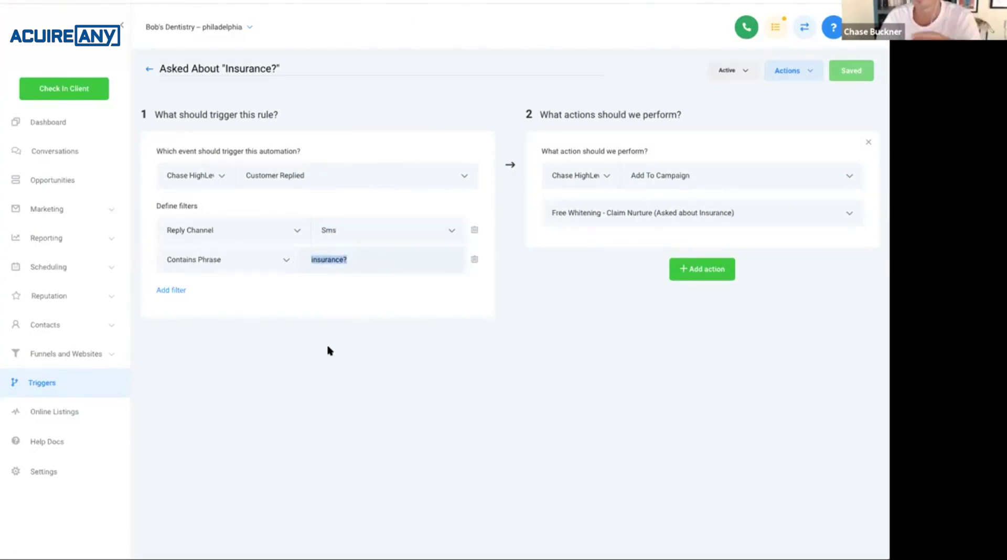
pyautogui.click(149, 69)
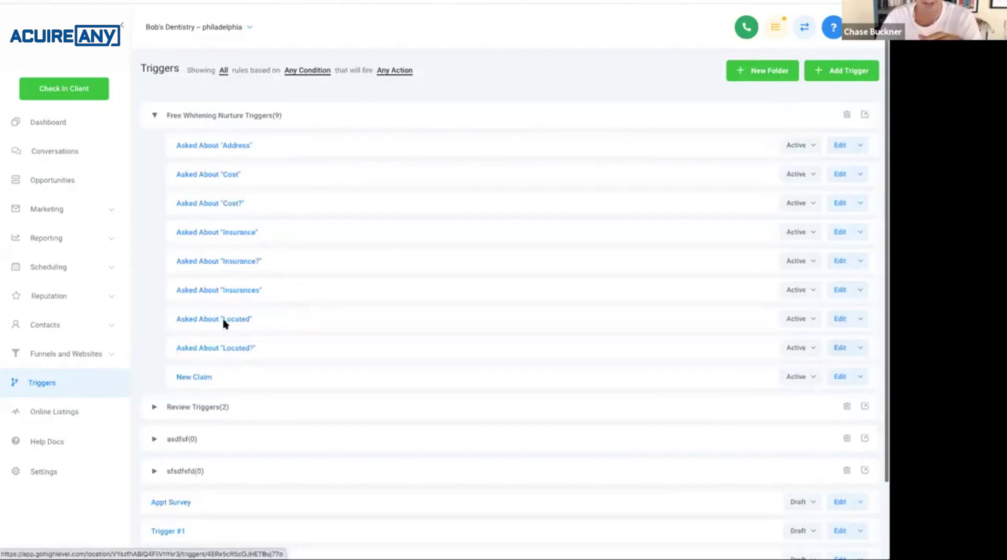
# Review the Asked About "Insurance" trigger, then view the Asked About "Insurances" trigger and return.
pyautogui.click(227, 232)
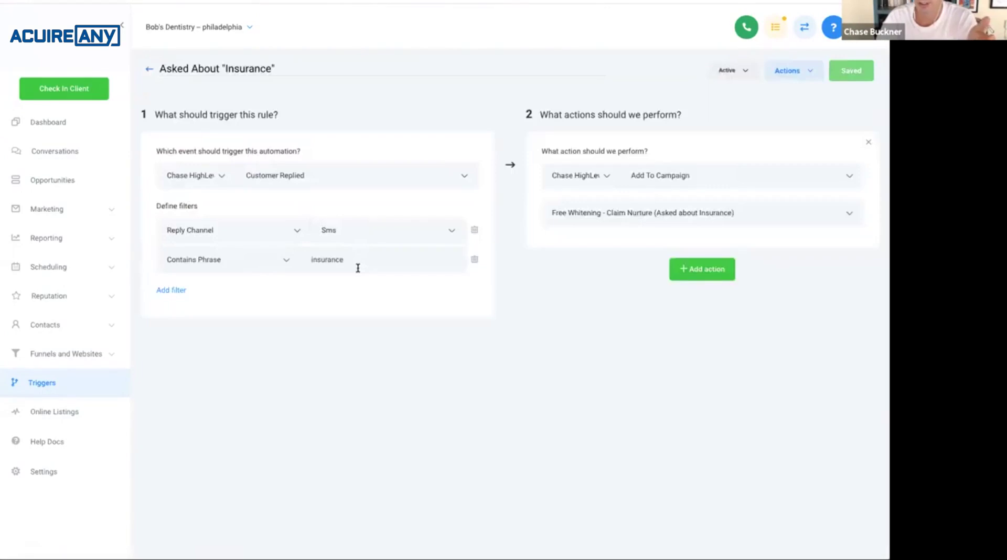
pyautogui.click(149, 69)
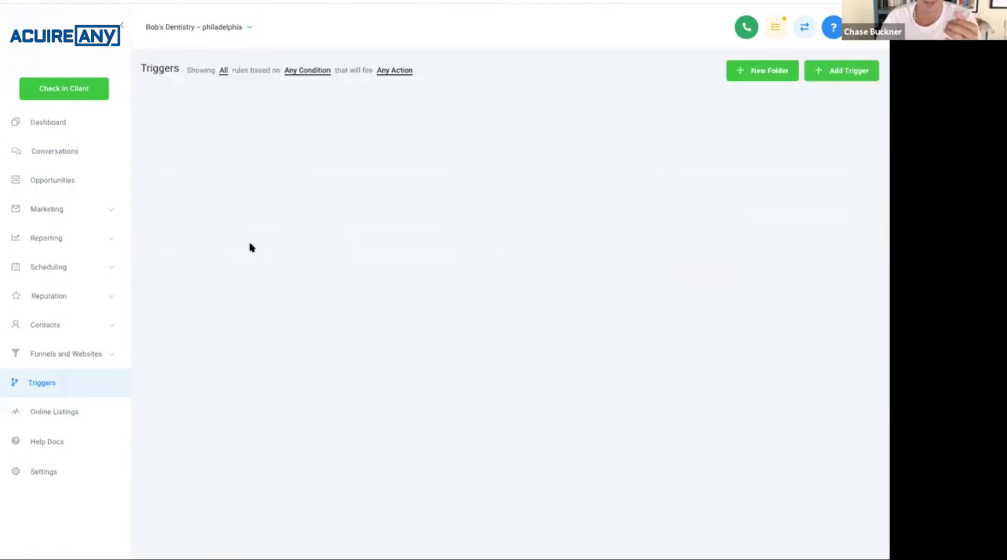
pyautogui.click(229, 291)
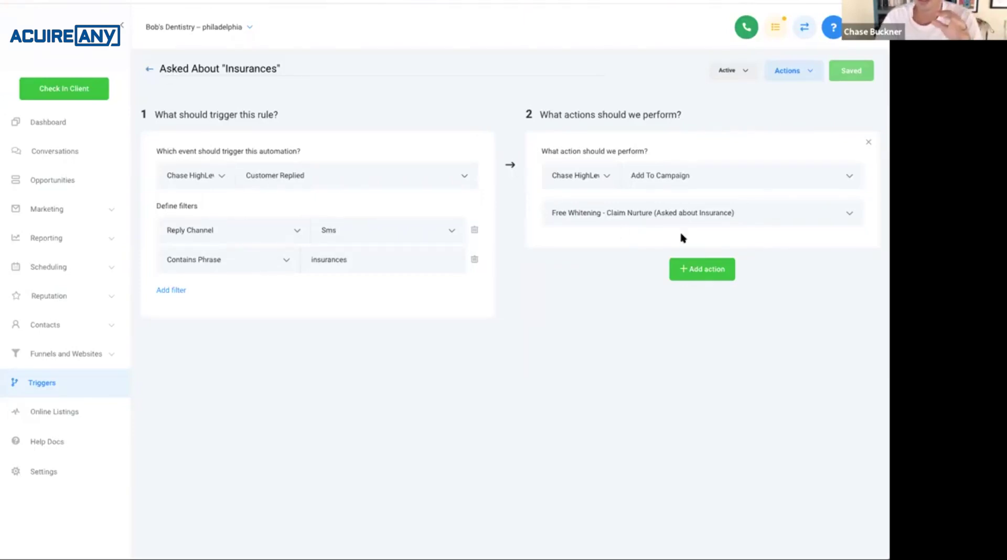
pyautogui.click(148, 71)
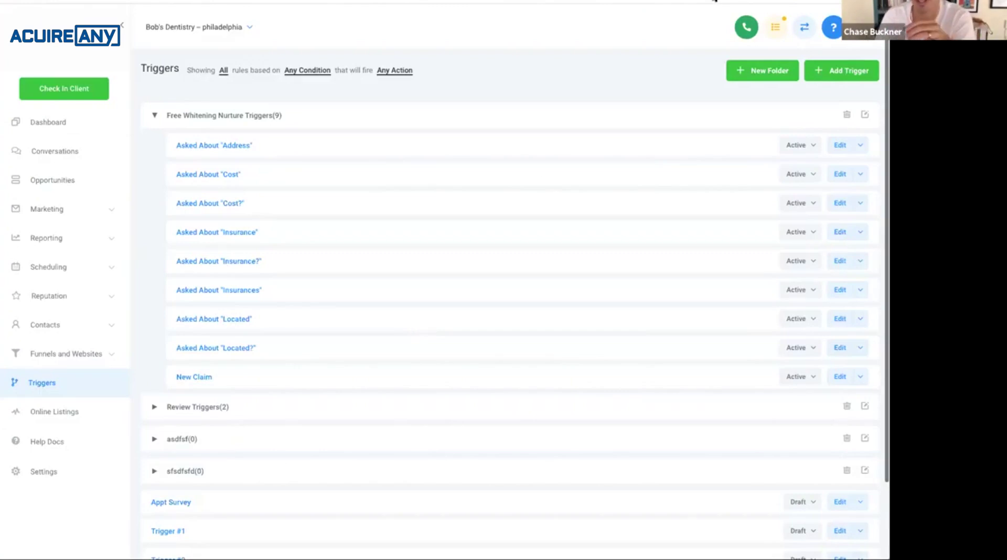
# Cycle through the browser tabs to the filled-in Free Teeth Whitening claim form.
pyautogui.hotkey('ctrl', 'Tab')
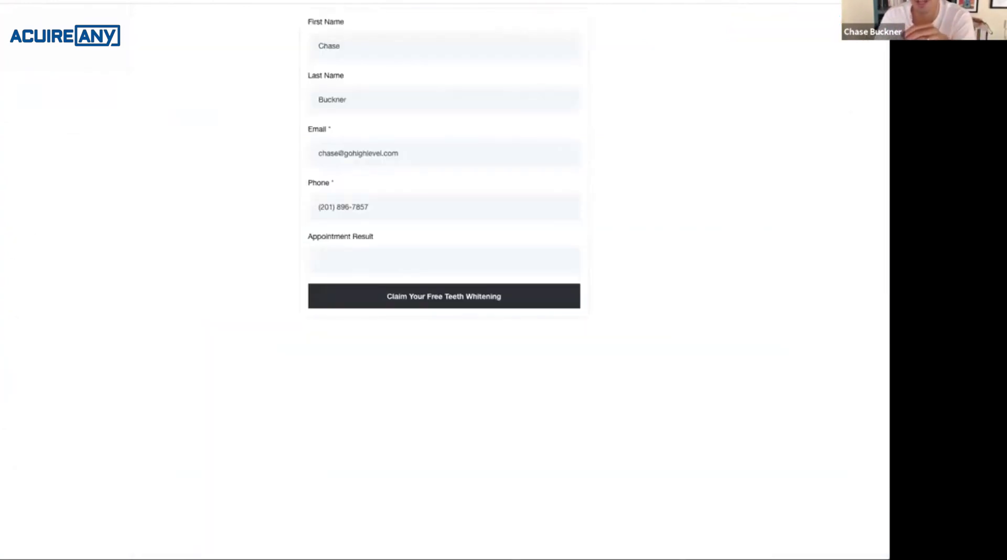
pyautogui.hotkey('ctrl', 'Tab')
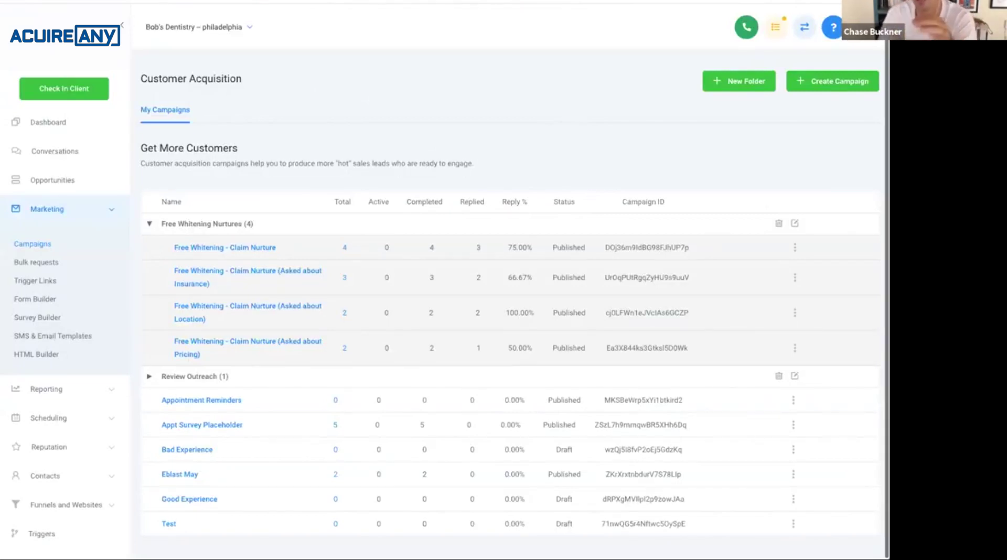
pyautogui.hotkey('ctrl', 'Tab')
pyautogui.hotkey('ctrl', 'Tab')
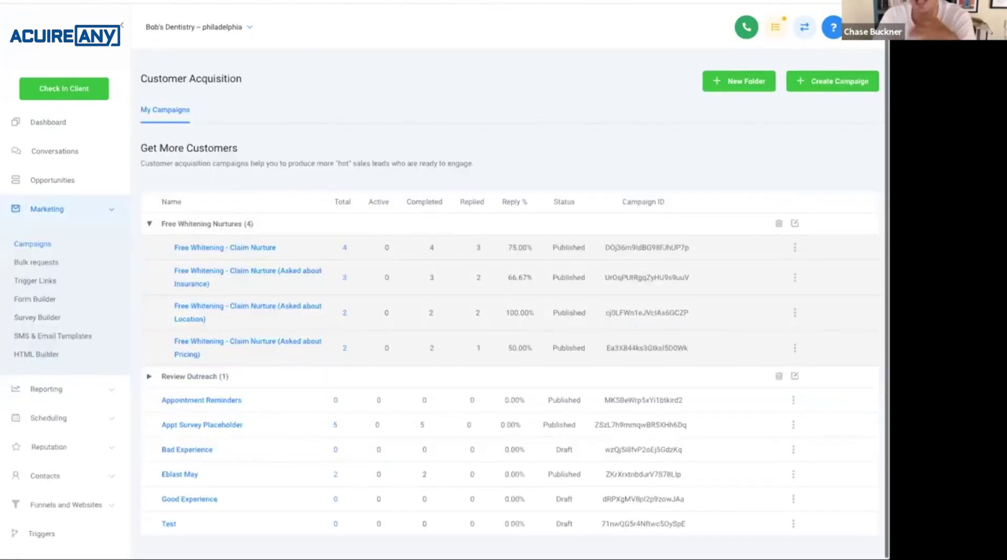
pyautogui.hotkey('ctrl', 'Tab')
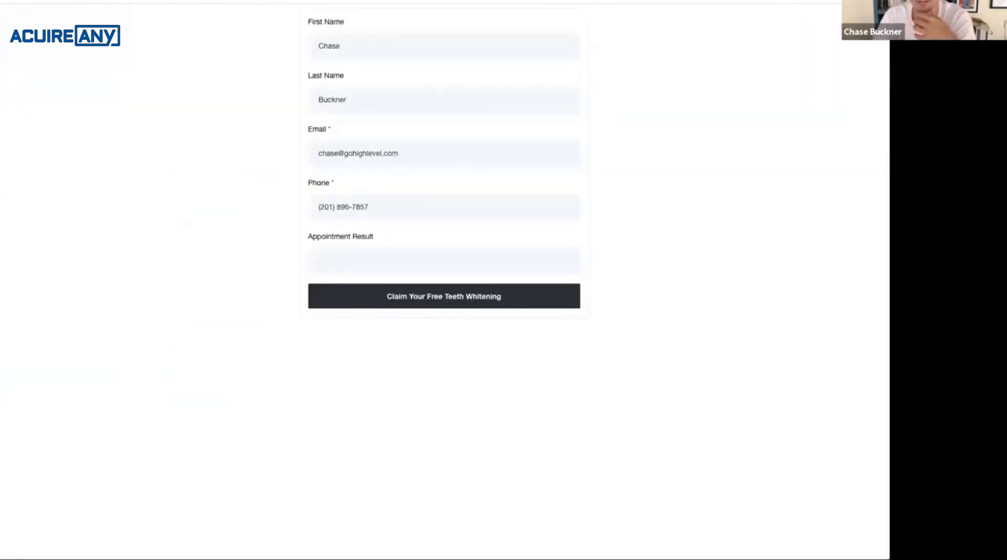
pyautogui.hotkey('ctrl', 'Tab')
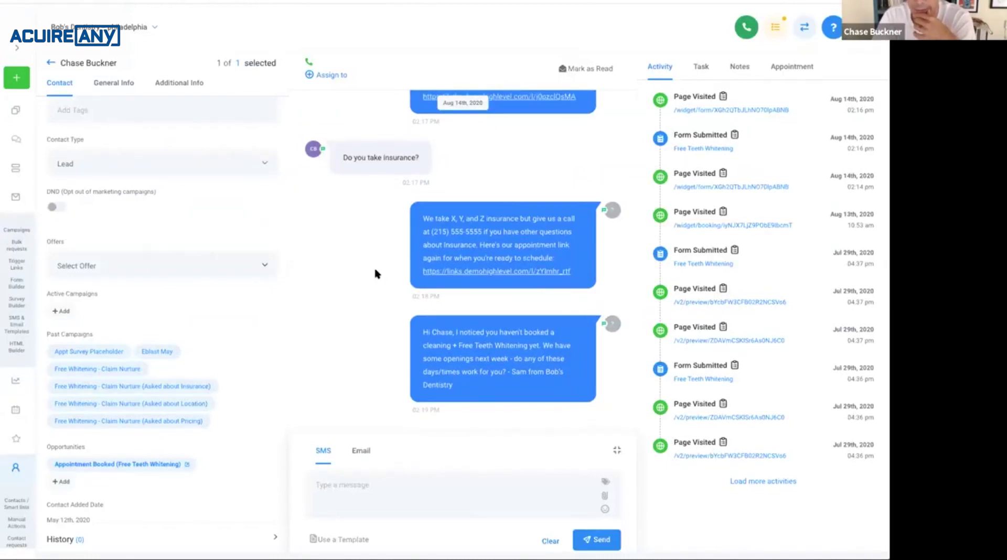
# Scroll back through the lead's automated SMS replies, highlighting the appointment-link sentence.
pyautogui.scroll(5, 375, 274)
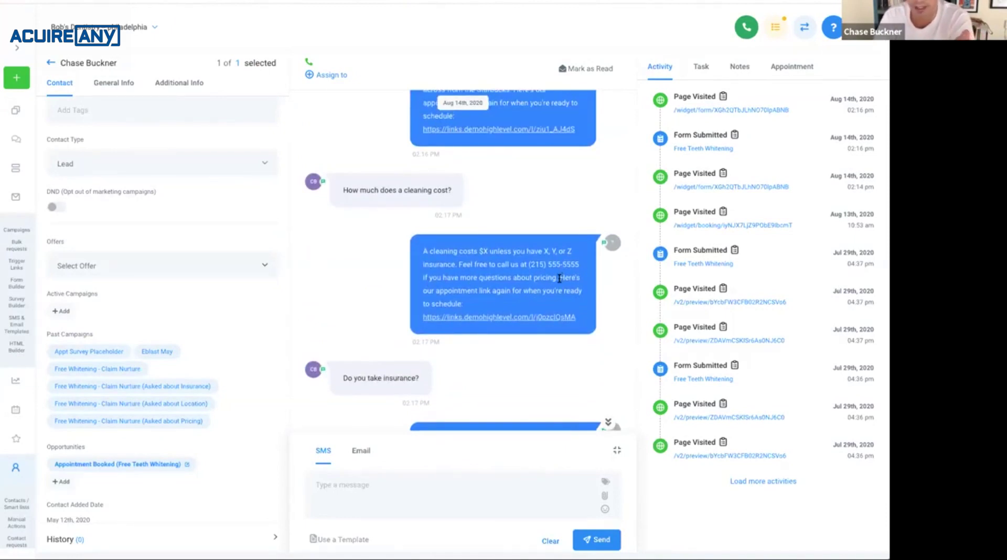
pyautogui.moveTo(559, 278); pyautogui.dragTo(560, 307)
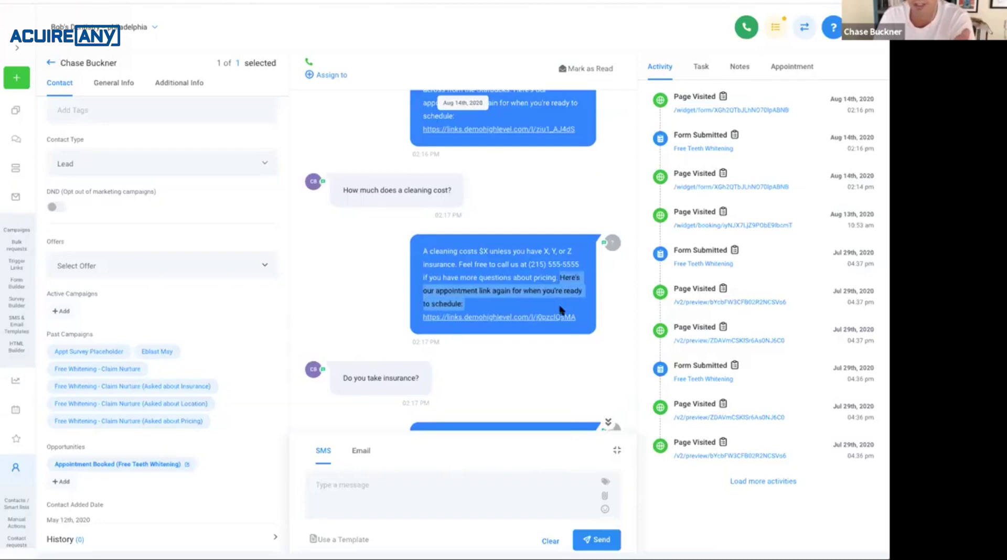
pyautogui.click(533, 382)
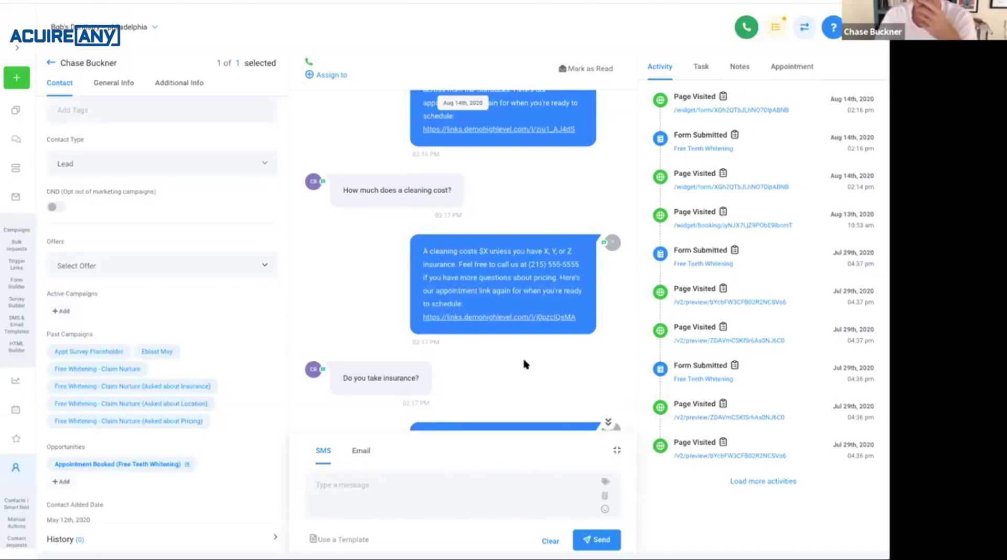
pyautogui.scroll(2, 536, 286)
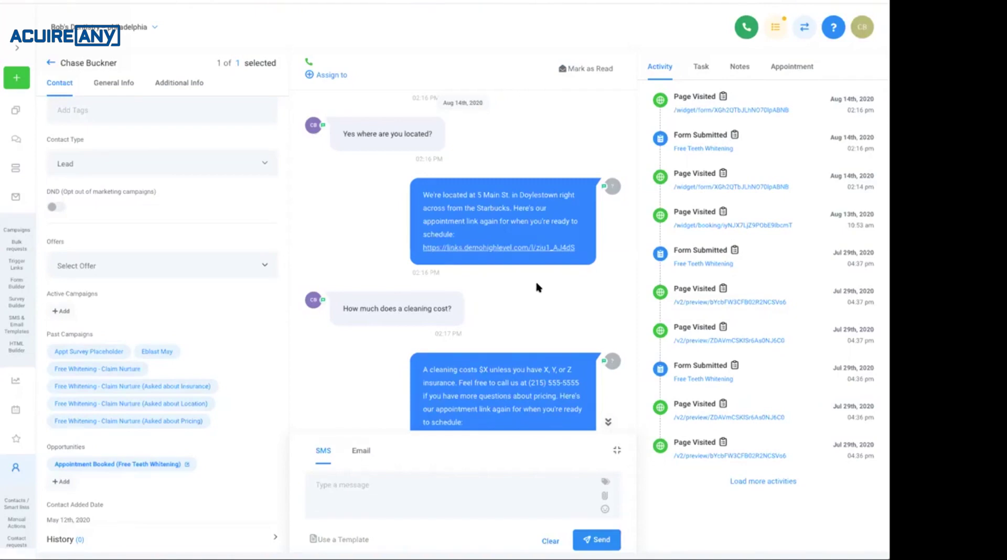
pyautogui.scroll(2, 535, 279)
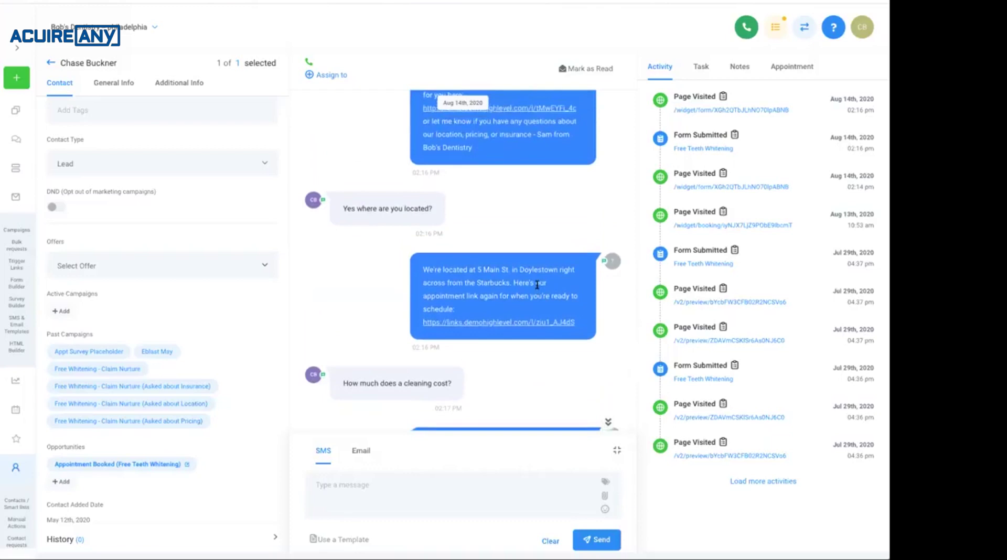
pyautogui.scroll(1, 537, 285)
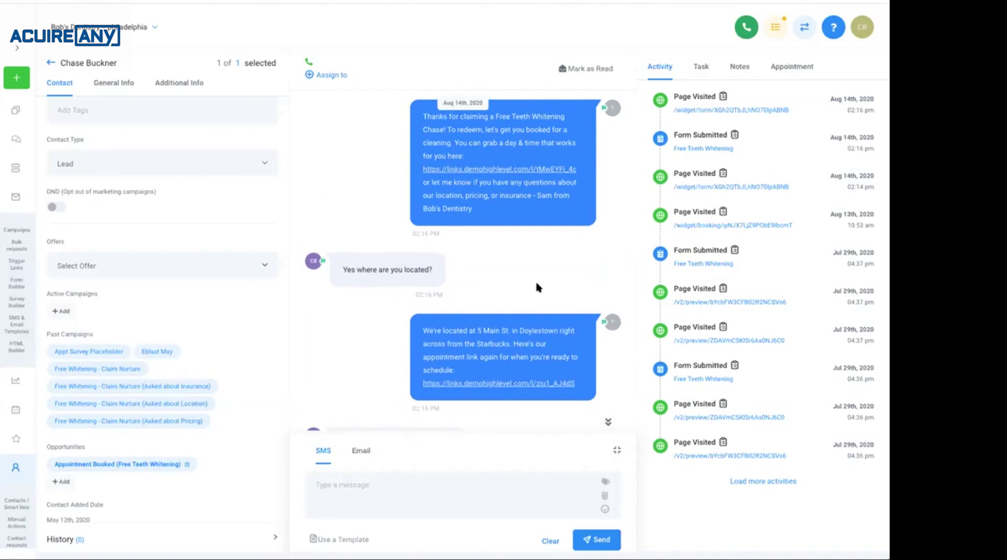
pyautogui.scroll(-2, 536, 284)
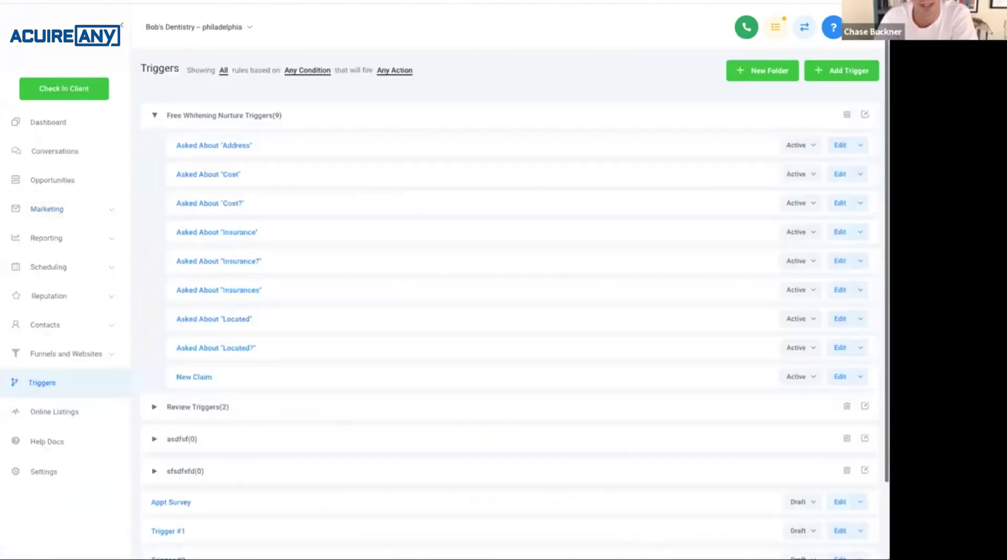
# Create and save a trigger named Decay Test in the Free Whitening Nurture Triggers folder.
pyautogui.click(842, 70)
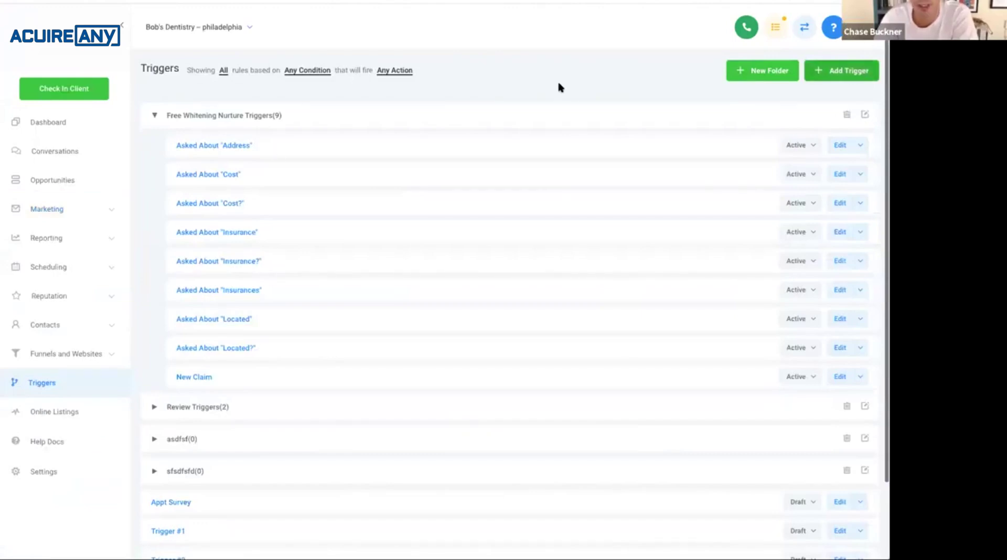
pyautogui.click(448, 105)
pyautogui.write('Decay Test')
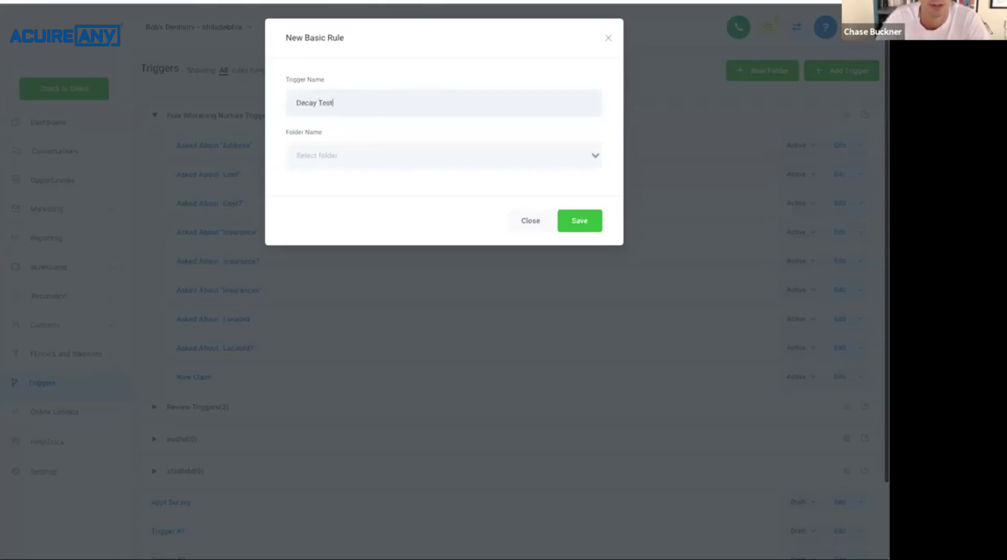
pyautogui.click(460, 152)
pyautogui.click(399, 178)
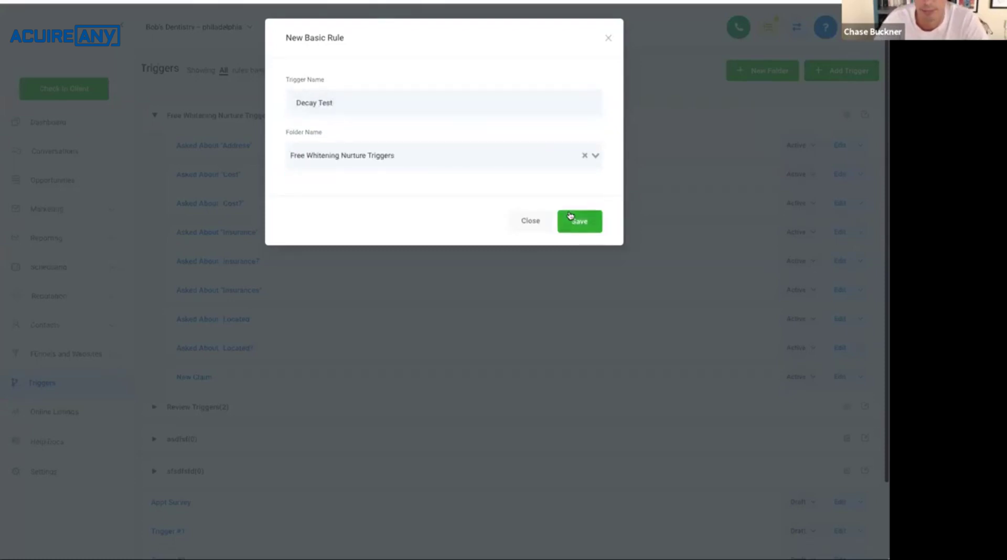
pyautogui.click(572, 221)
# Browse the trigger event list down toward Stale Opportunities.
pyautogui.click(285, 205)
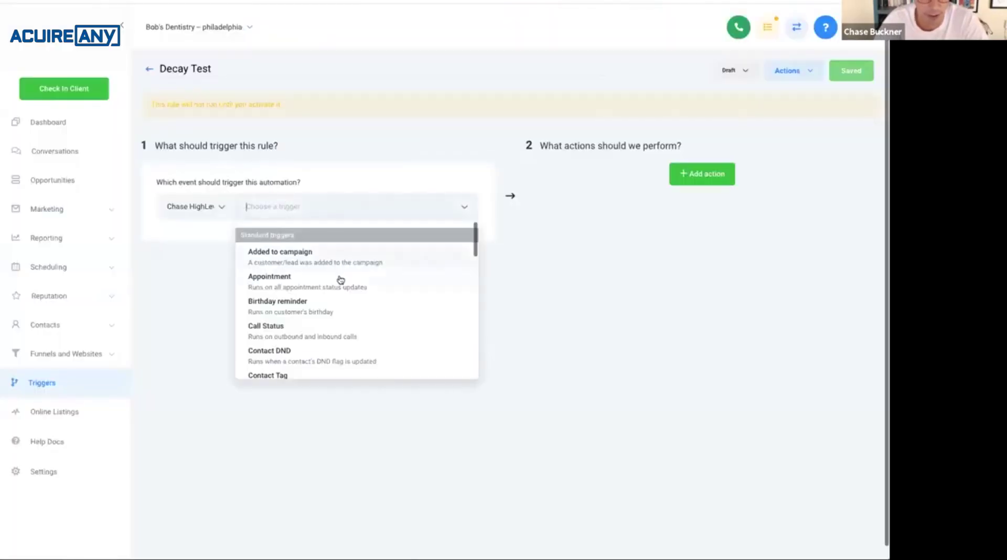
pyautogui.scroll(-5, 341, 281)
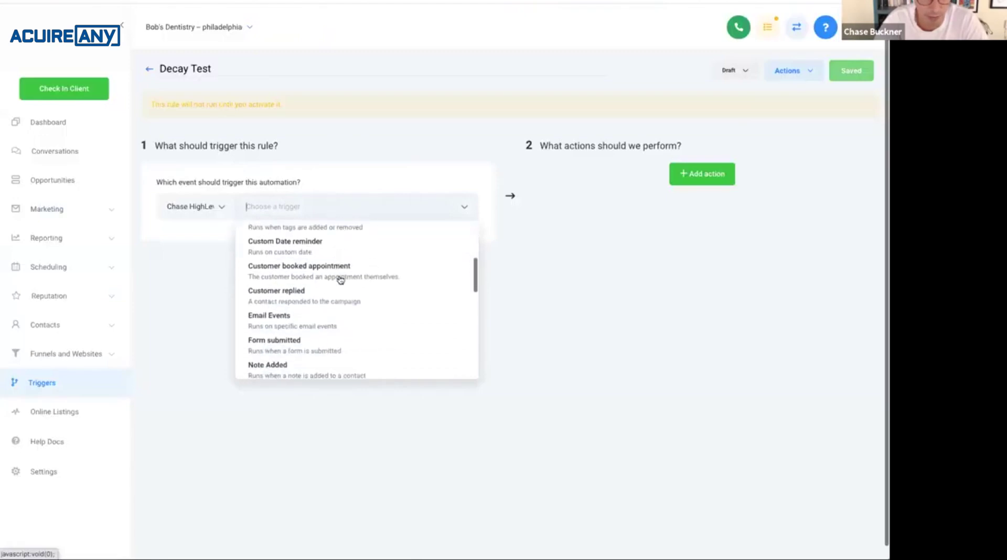
pyautogui.scroll(-3, 345, 309)
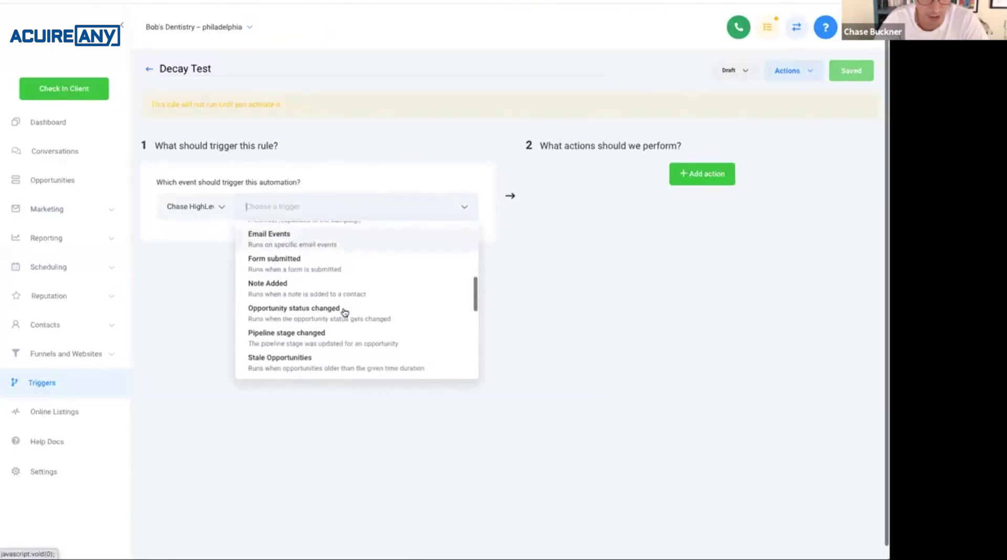
pyautogui.scroll(-2, 360, 337)
# Make Stale Opportunities the event and add an In Active Campaign filter set to True.
pyautogui.click(372, 325)
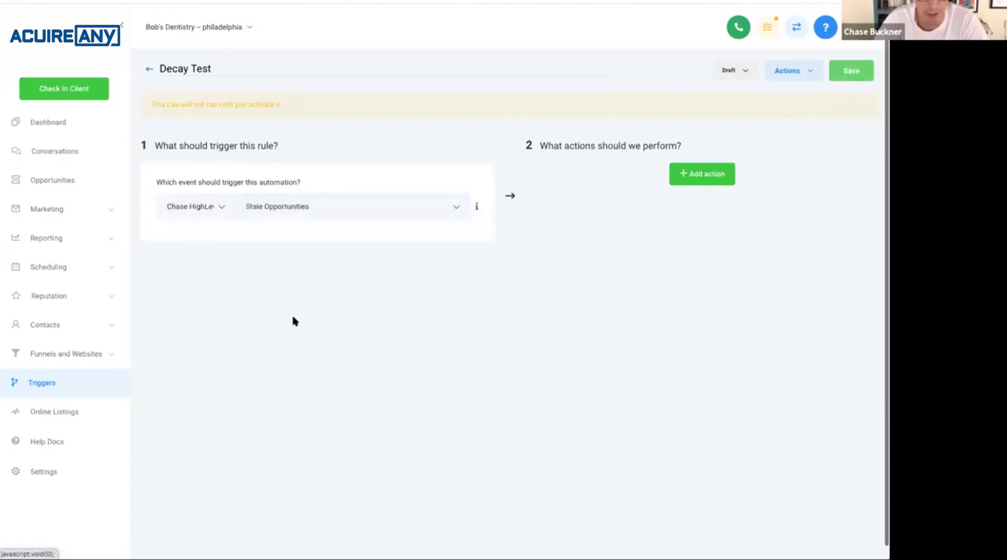
pyautogui.click(182, 236)
pyautogui.click(254, 257)
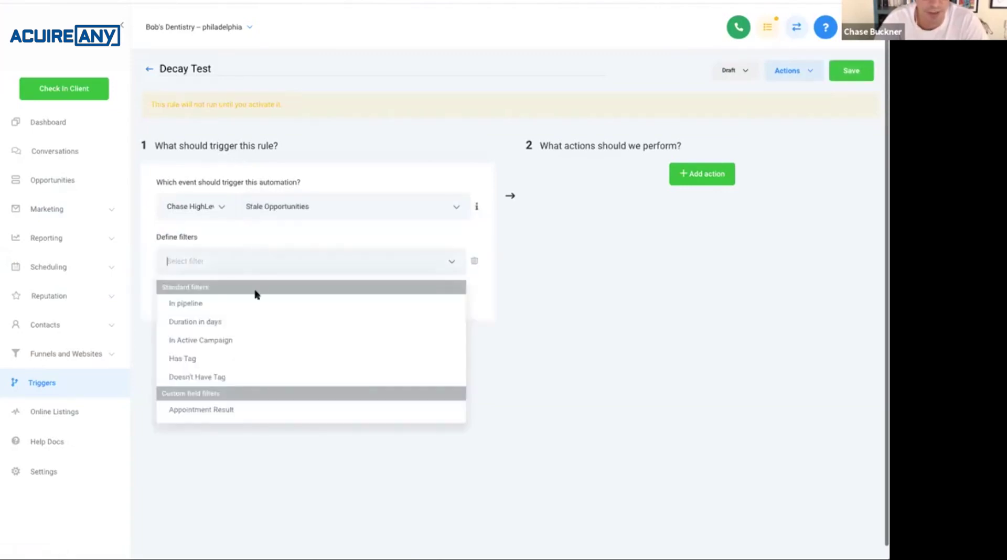
pyautogui.click(242, 339)
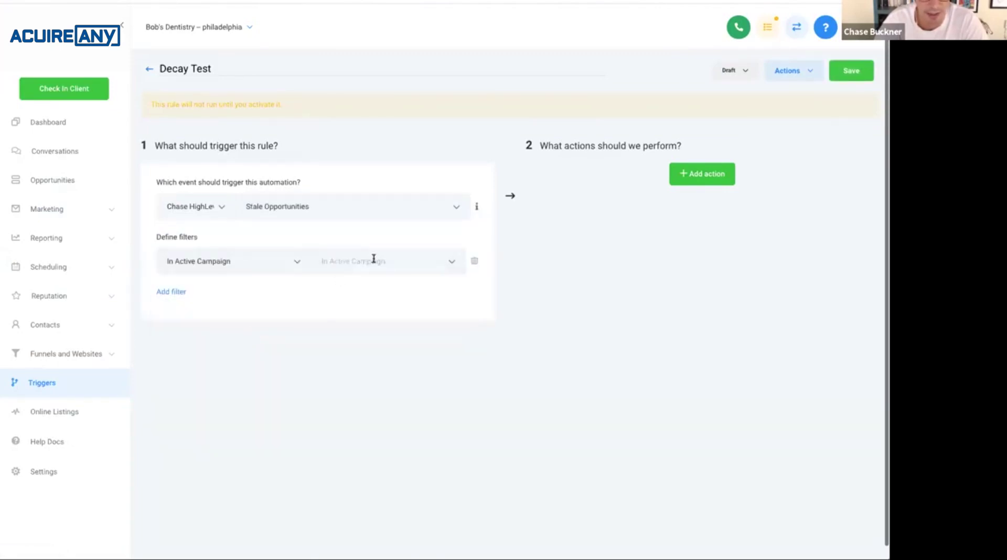
pyautogui.click(371, 260)
pyautogui.click(359, 290)
# Delete the In Active Campaign filter and add a blank filter row.
pyautogui.click(295, 263)
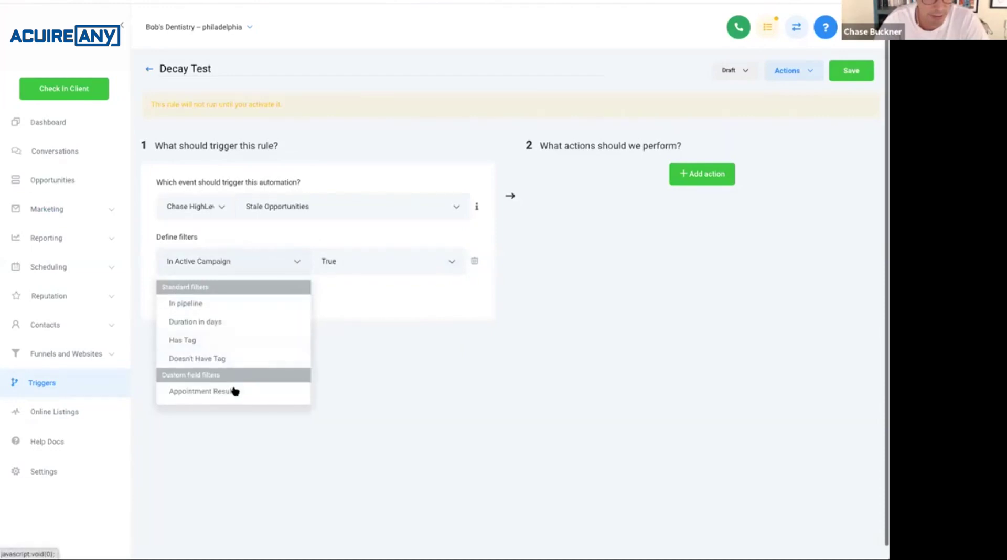
pyautogui.click(350, 273)
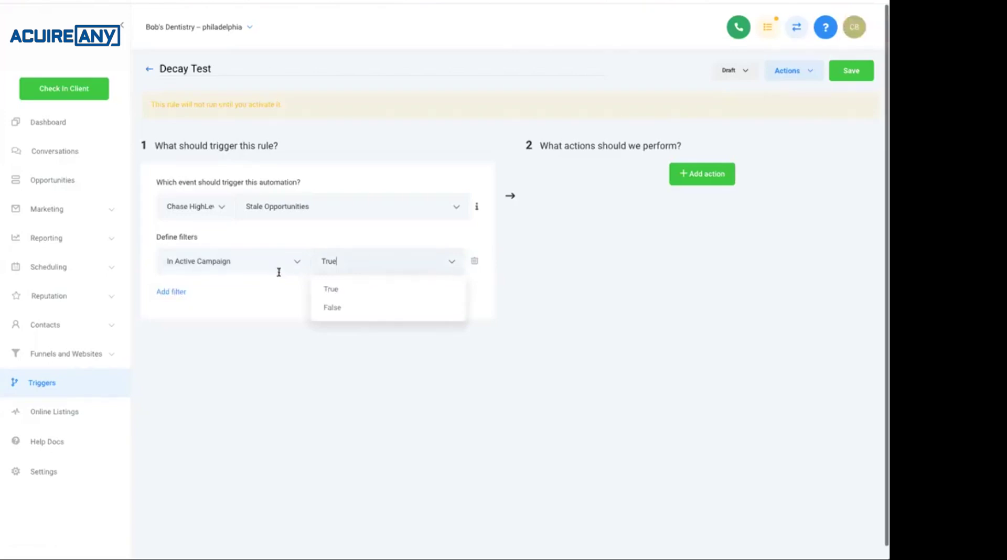
pyautogui.click(444, 266)
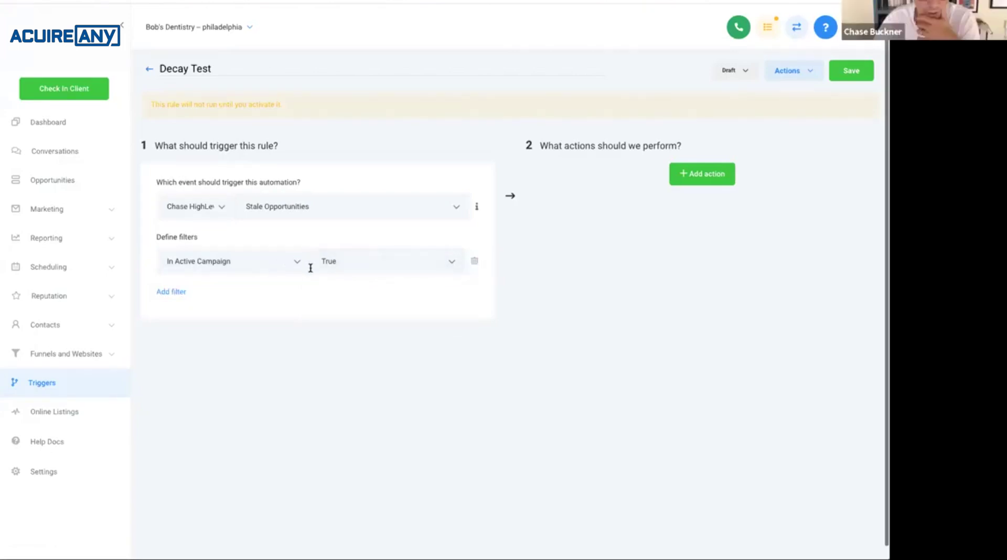
pyautogui.click(473, 267)
pyautogui.click(162, 239)
# Set the blank filter to Has Tag and open its tag choices.
pyautogui.click(243, 269)
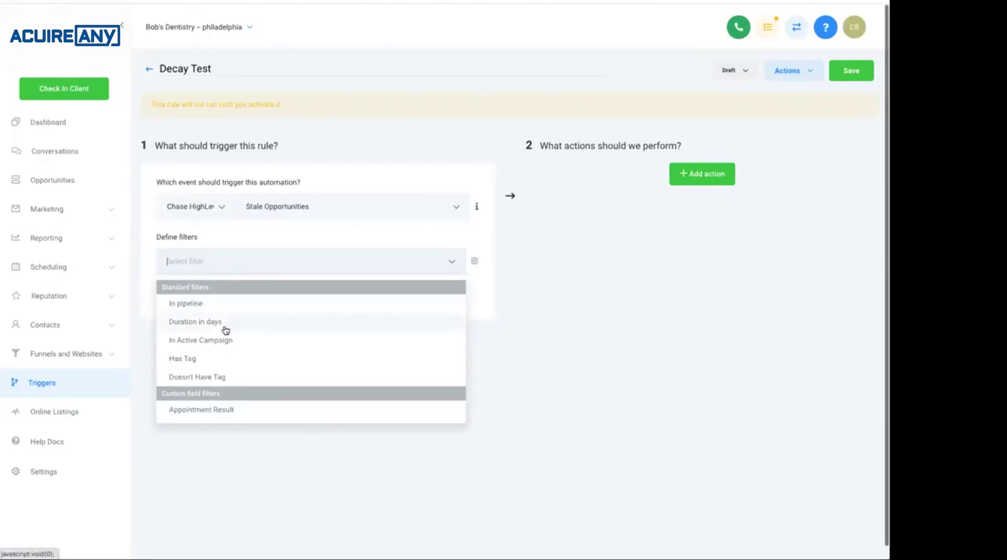
pyautogui.scroll(-1, 242, 355)
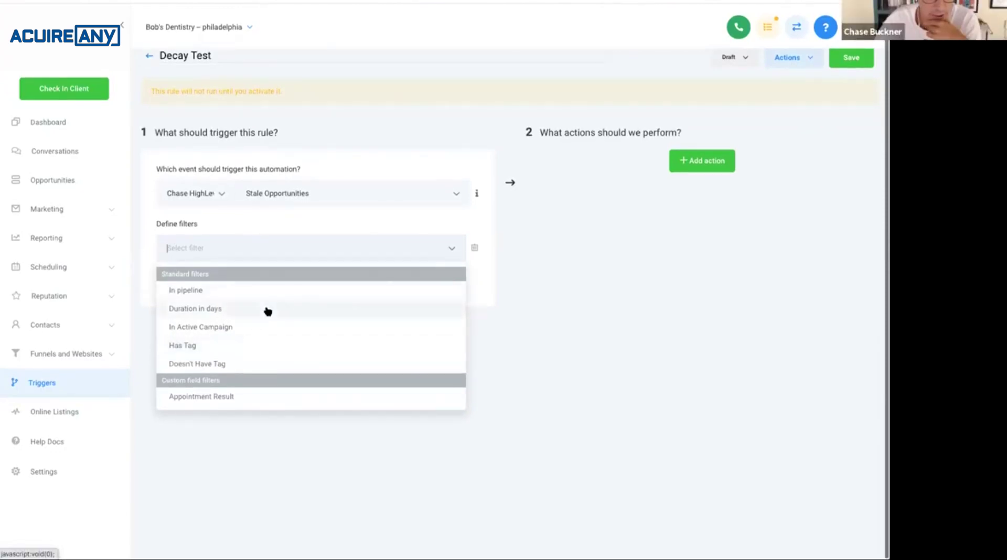
pyautogui.click(268, 350)
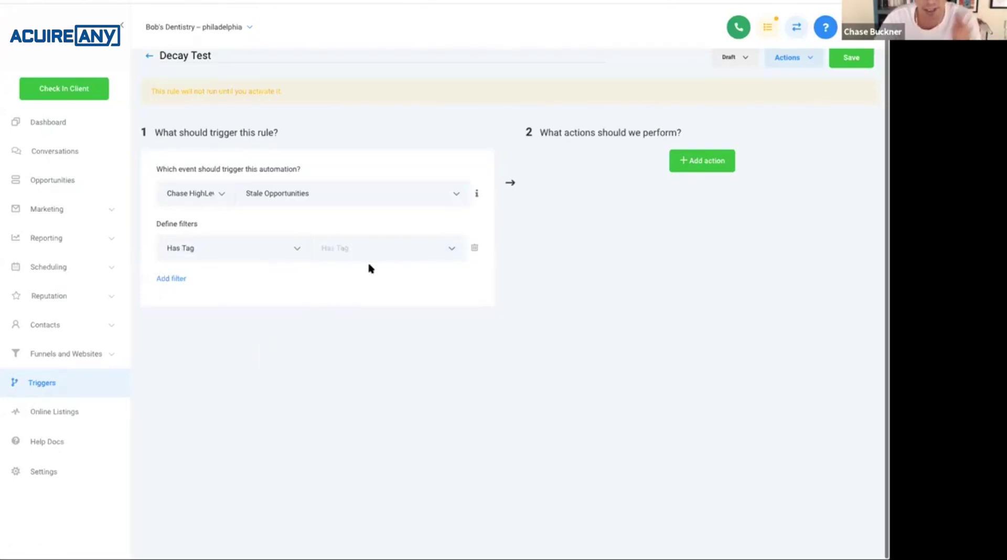
pyautogui.click(402, 249)
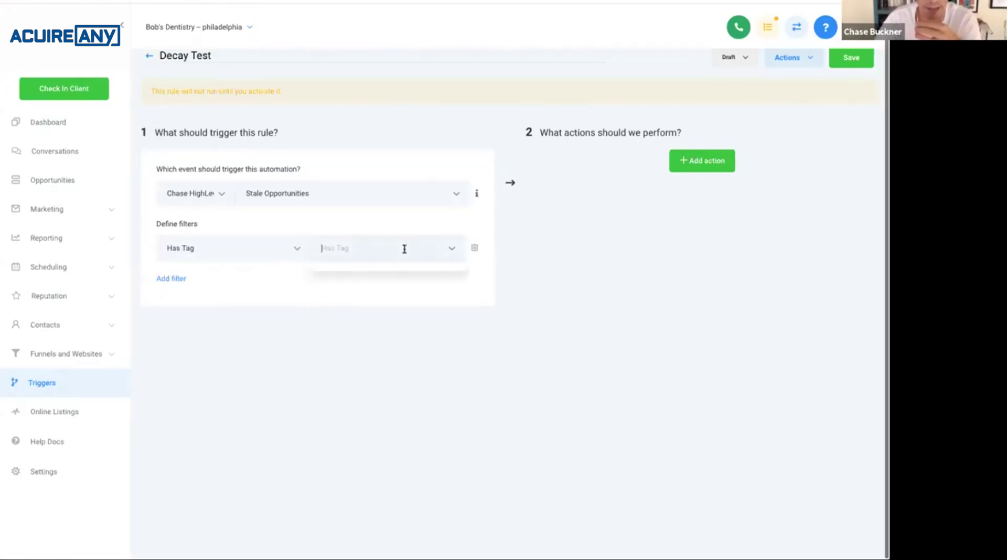
# Add a Duration In Days filter and enter a duration of 0.25.
pyautogui.click(187, 278)
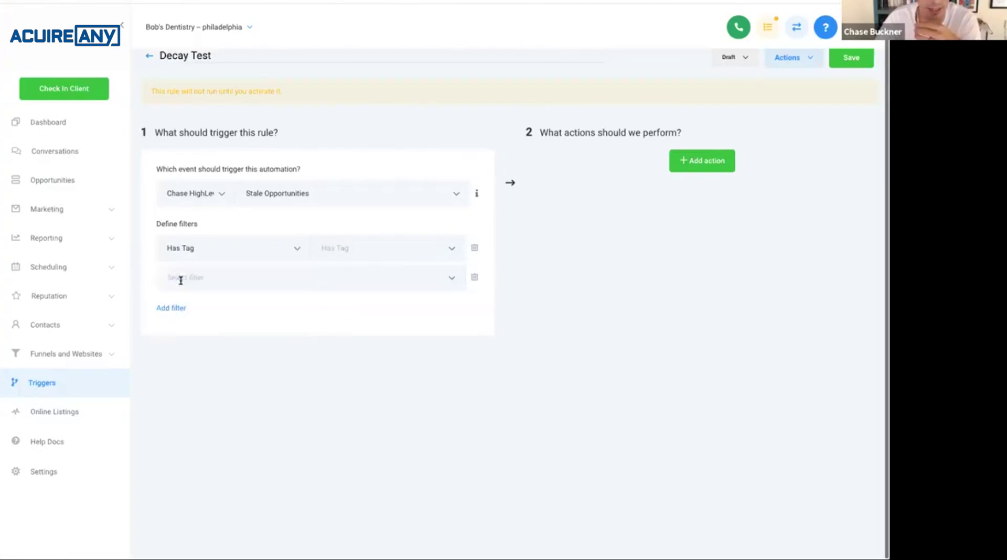
pyautogui.click(228, 287)
pyautogui.click(218, 337)
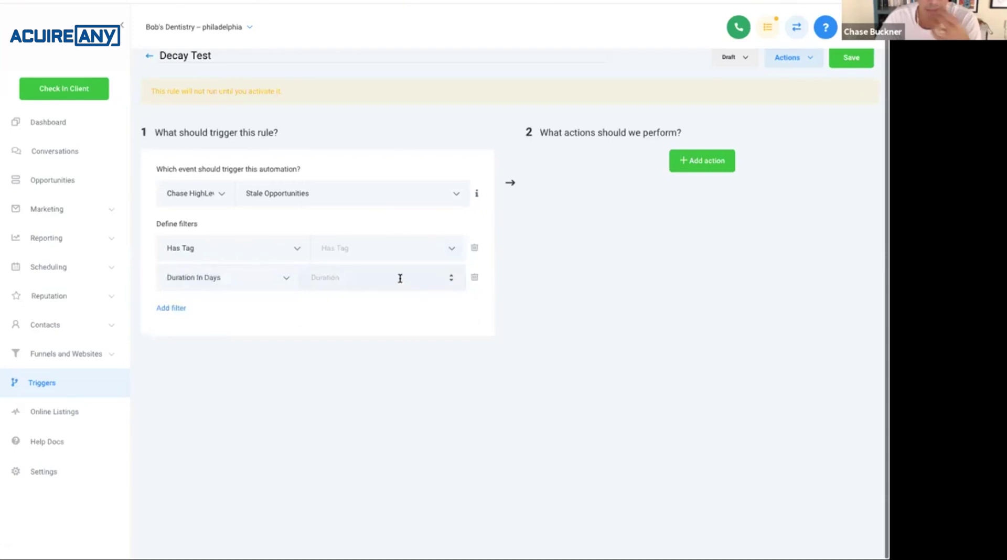
pyautogui.write('25')
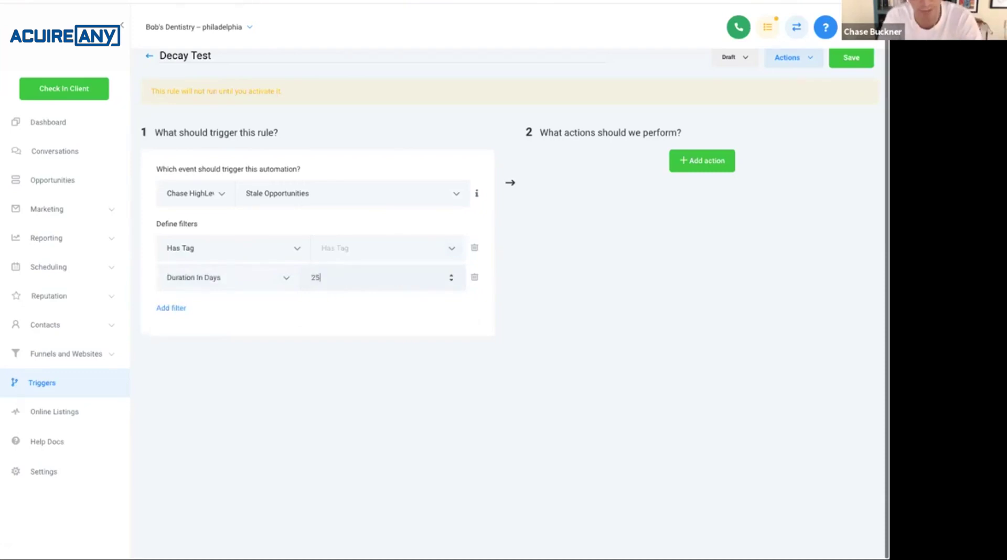
pyautogui.press('BackSpace')
pyautogui.press('BackSpace')
pyautogui.write('0')
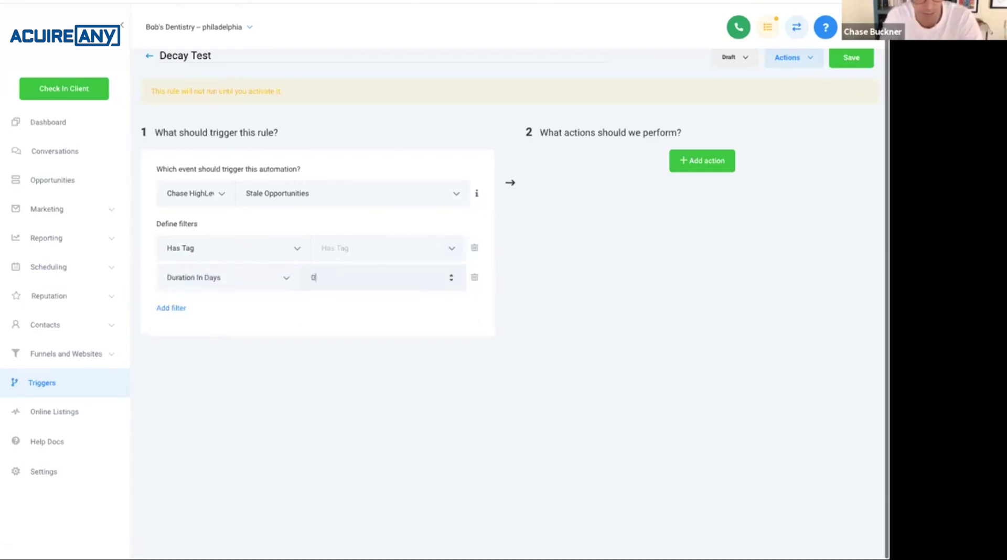
pyautogui.write('.25')
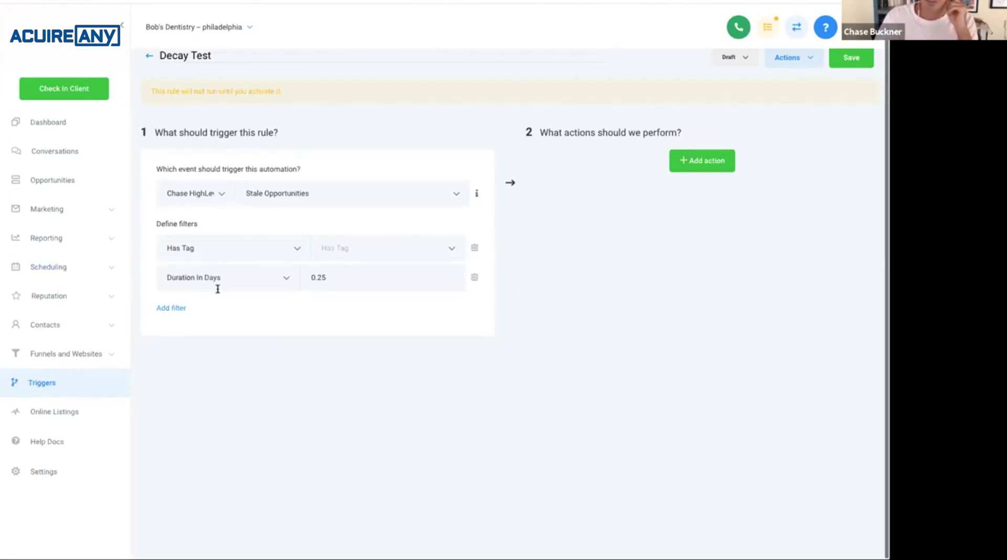
# Change the Has Tag filter to In Active Campaign = True and add a third filter row.
pyautogui.click(279, 256)
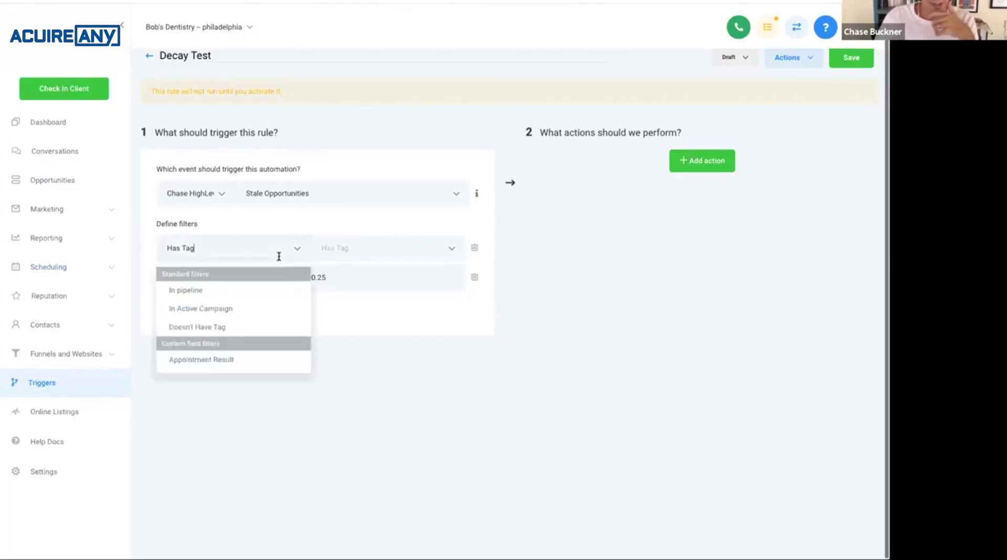
pyautogui.click(246, 309)
pyautogui.click(318, 247)
pyautogui.click(328, 275)
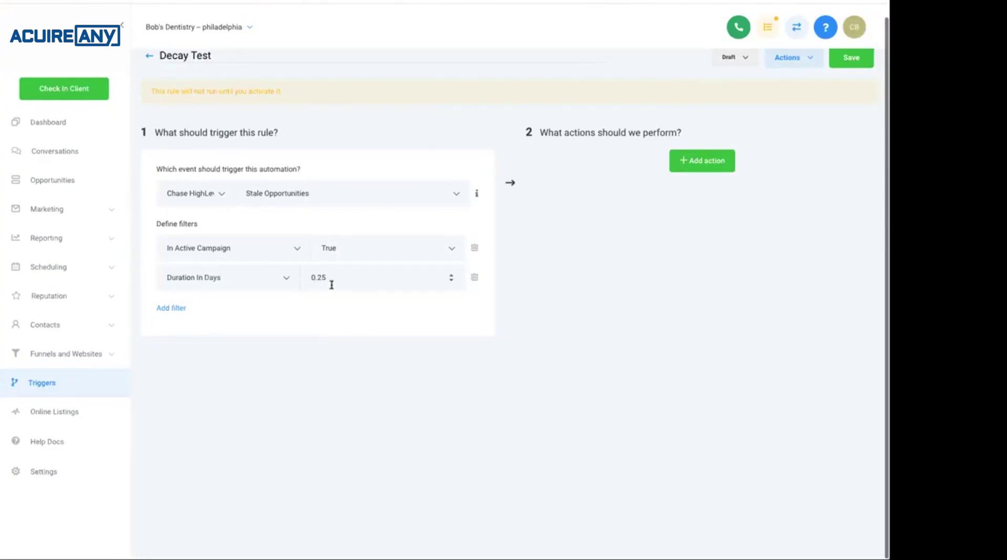
pyautogui.click(178, 309)
pyautogui.click(231, 306)
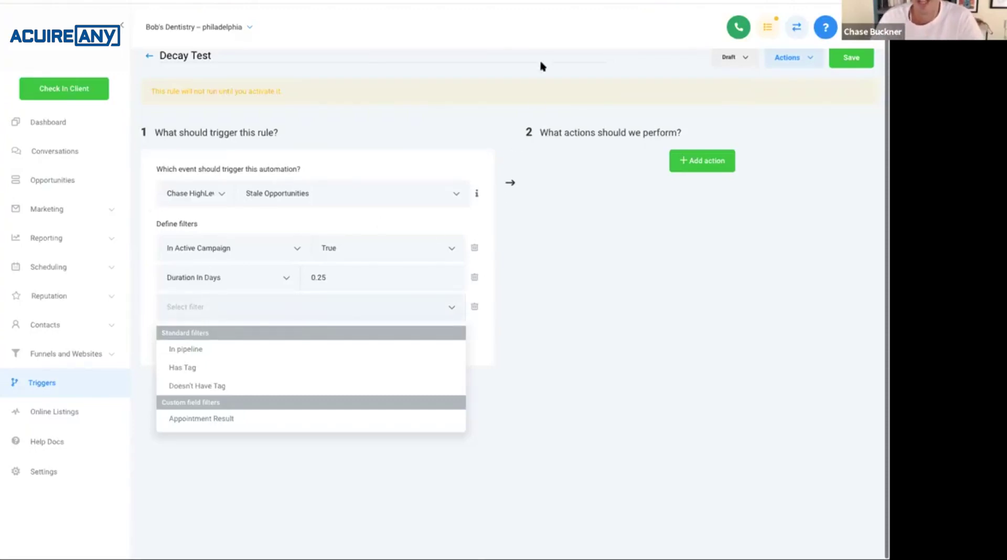
# Dismiss the new row's filter dropdown without choosing a filter type.
pyautogui.click(526, 232)
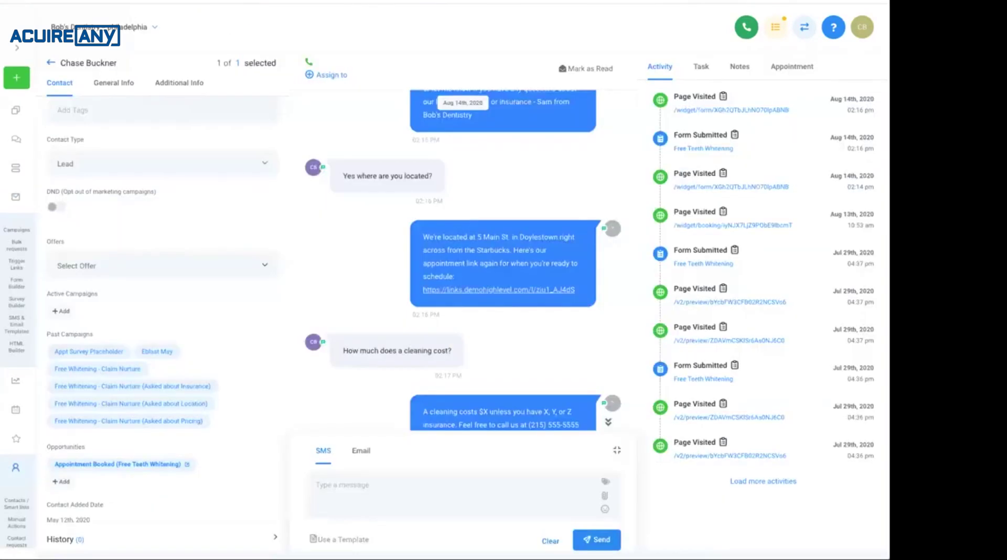
# Scroll through the test lead's contact record, then switch to the paused Loom video.
pyautogui.scroll(-3, 513, 308)
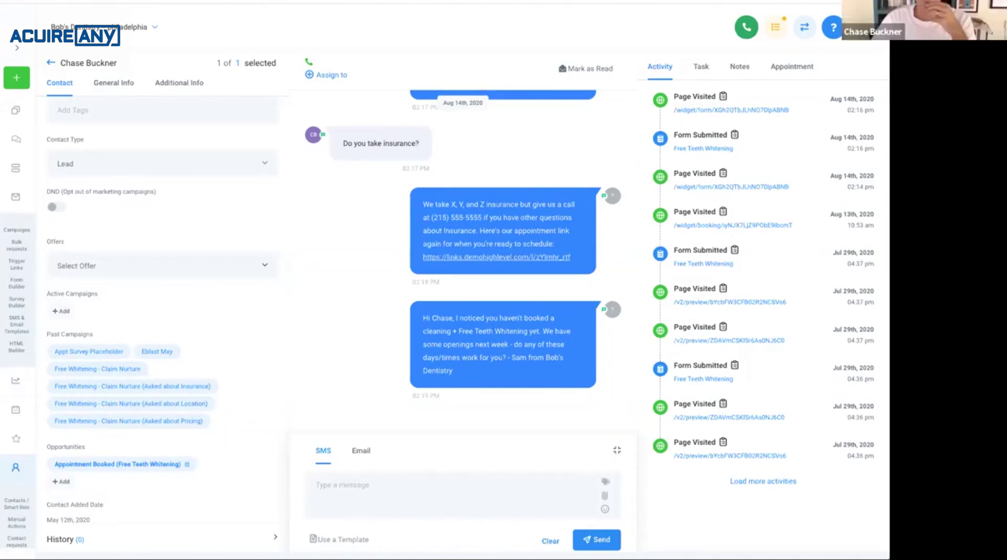
pyautogui.hotkey('alt', 'Tab')
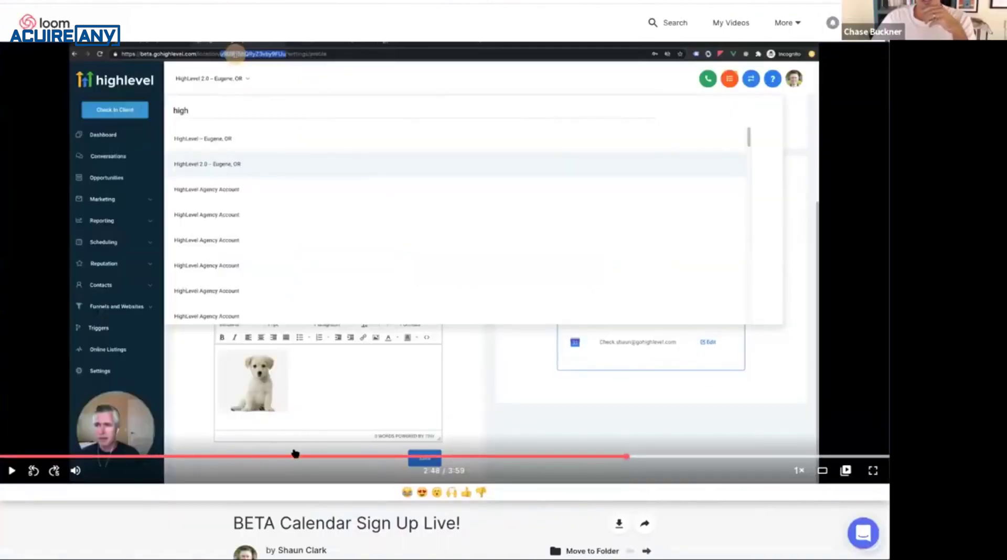
# Rewind the Loom video to the calendars settings part at 0:49, then go back to the Decay Test trigger.
pyautogui.click(233, 459)
pyautogui.click(182, 460)
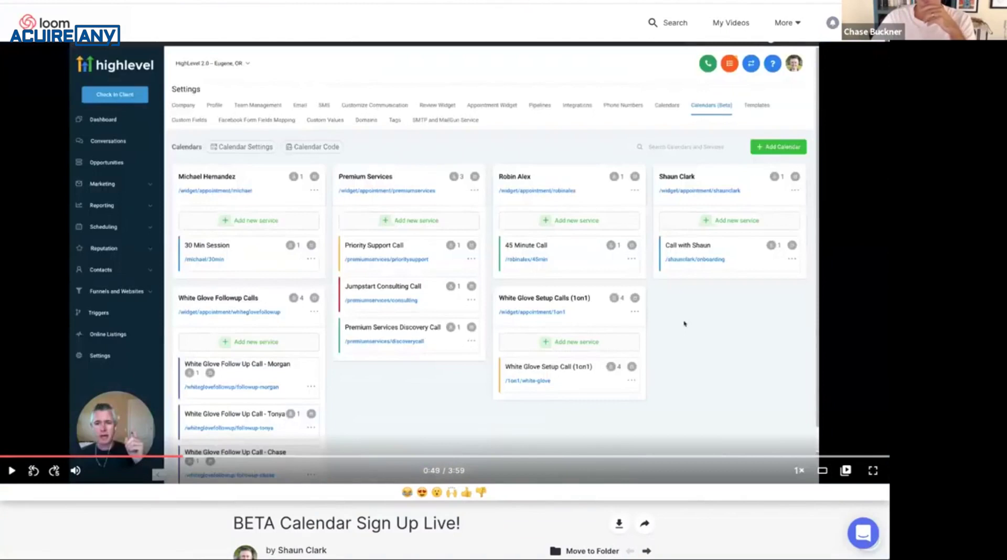
pyautogui.hotkey('alt', 'Tab')
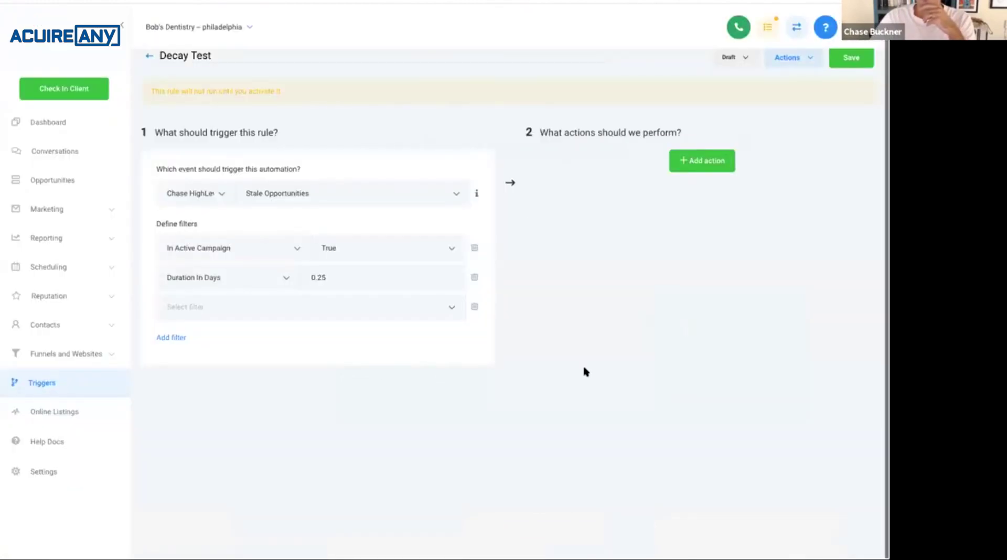